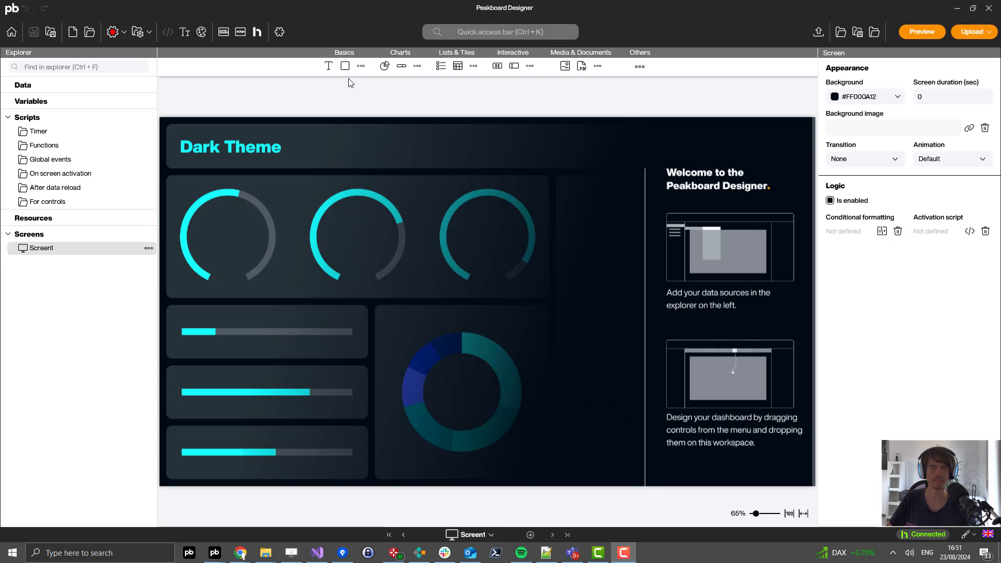
Step: Add a rectangle sized 1920×160 across the top with corner radius 0
left_click_drag(345, 65, 168, 117)
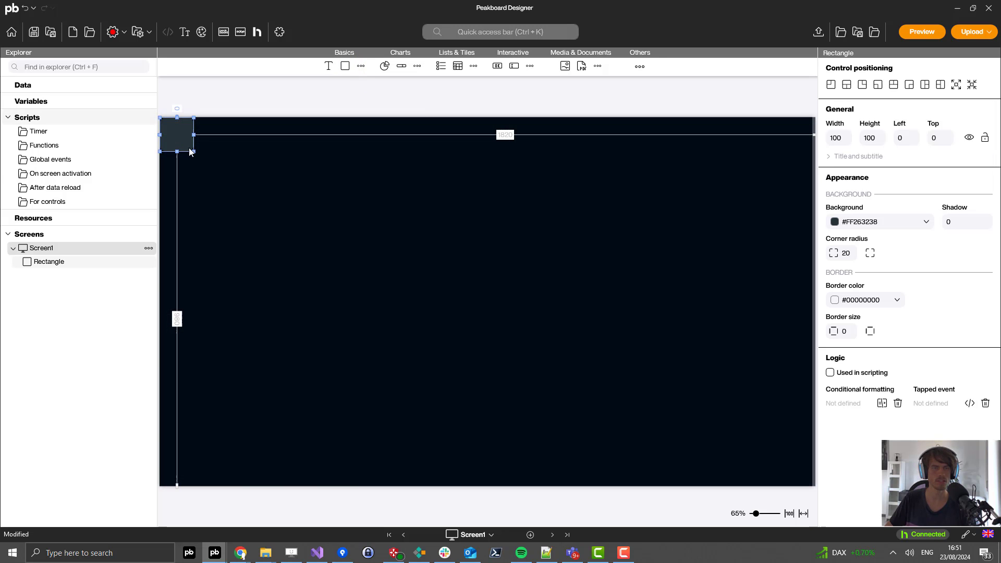
left_click_drag(192, 151, 817, 171)
double_click(845, 252)
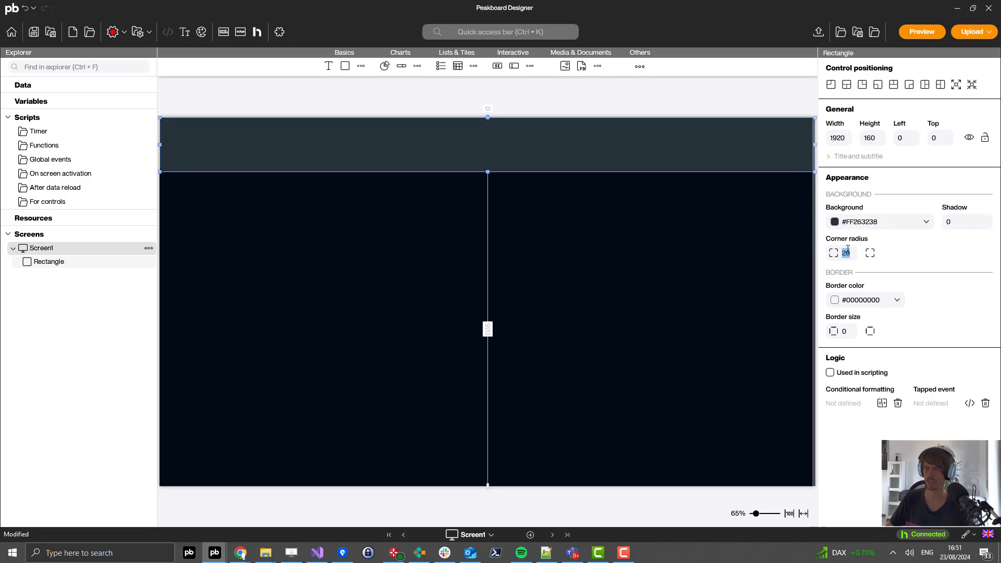
type("0")
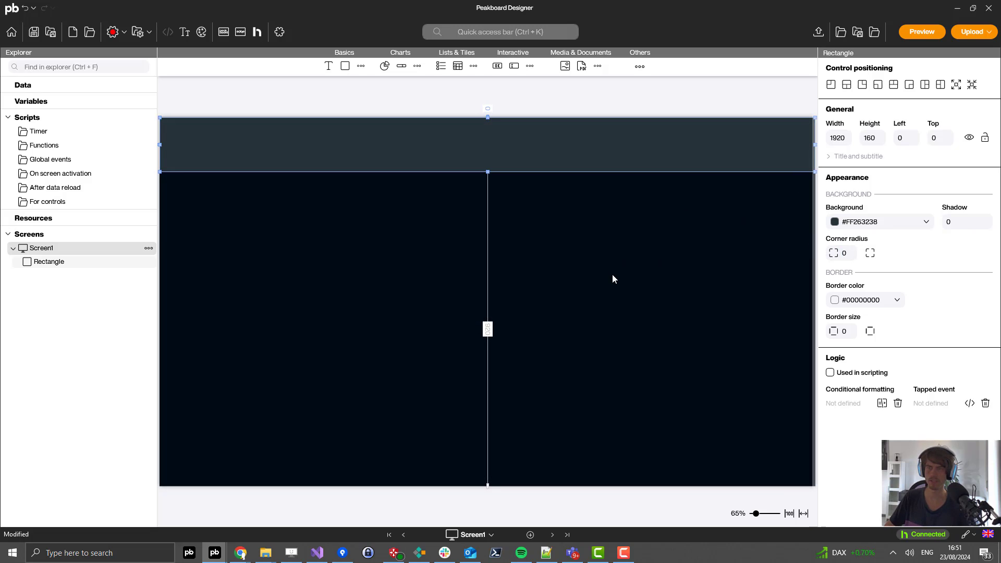
left_click(386, 101)
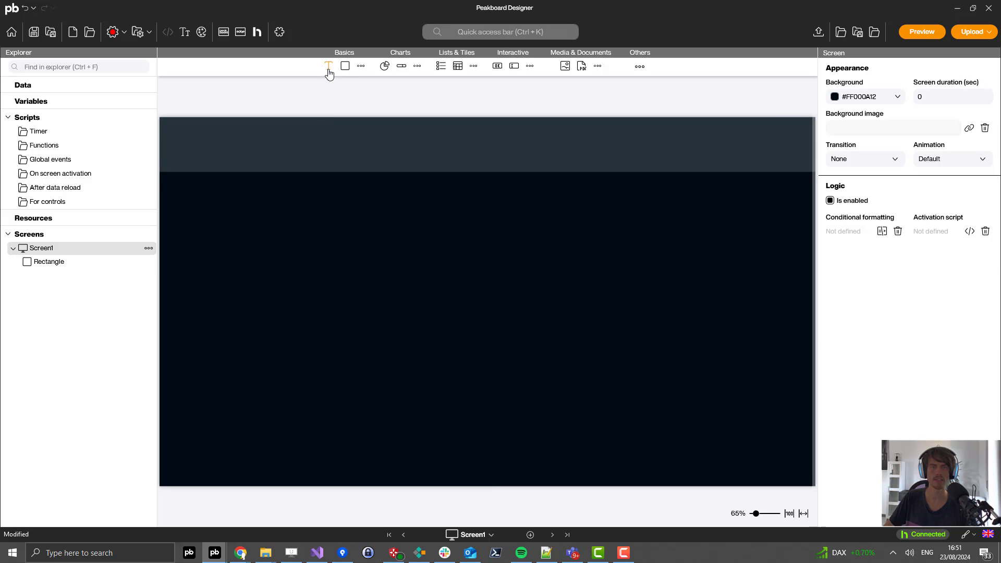
Step: Add a text element filling the 1920×160 header at 0,0 reading 'Bulletin board'
left_click(328, 72)
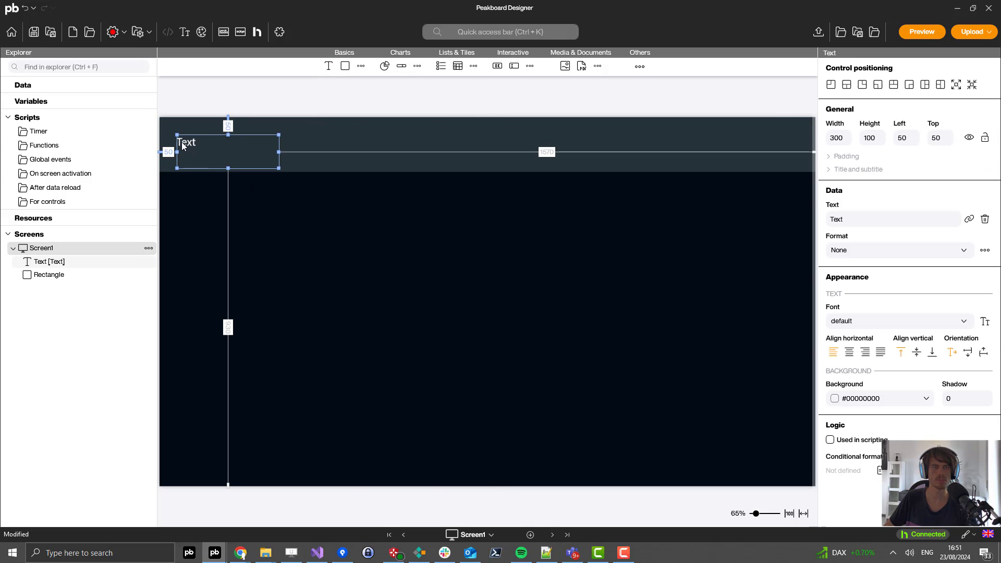
left_click_drag(183, 147, 164, 124)
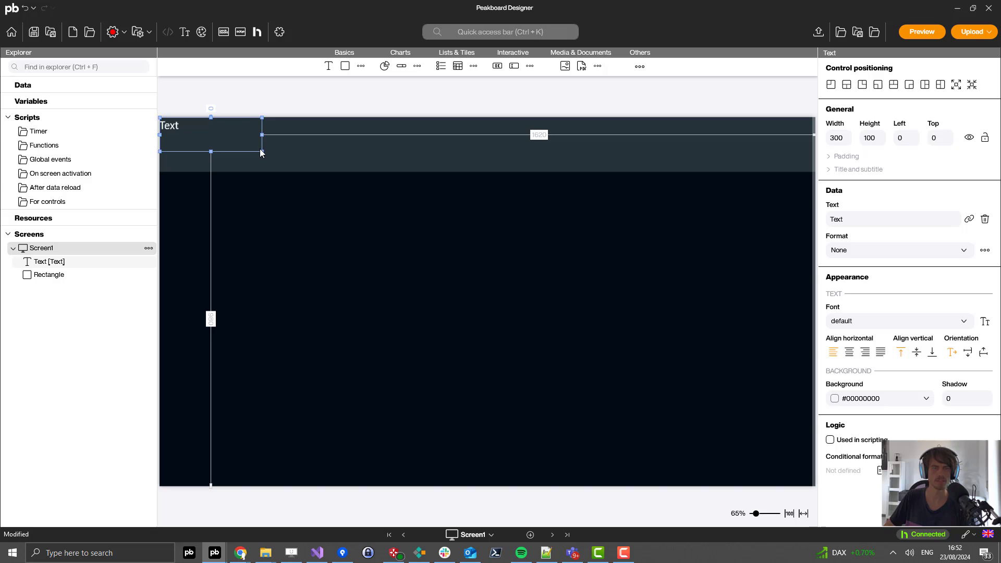
left_click_drag(261, 150, 816, 171)
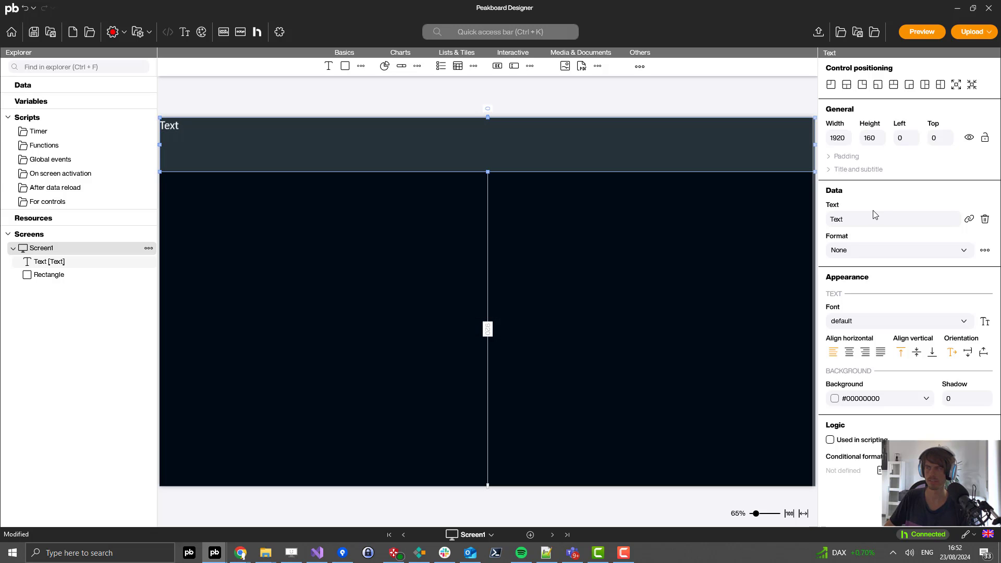
double_click(855, 215)
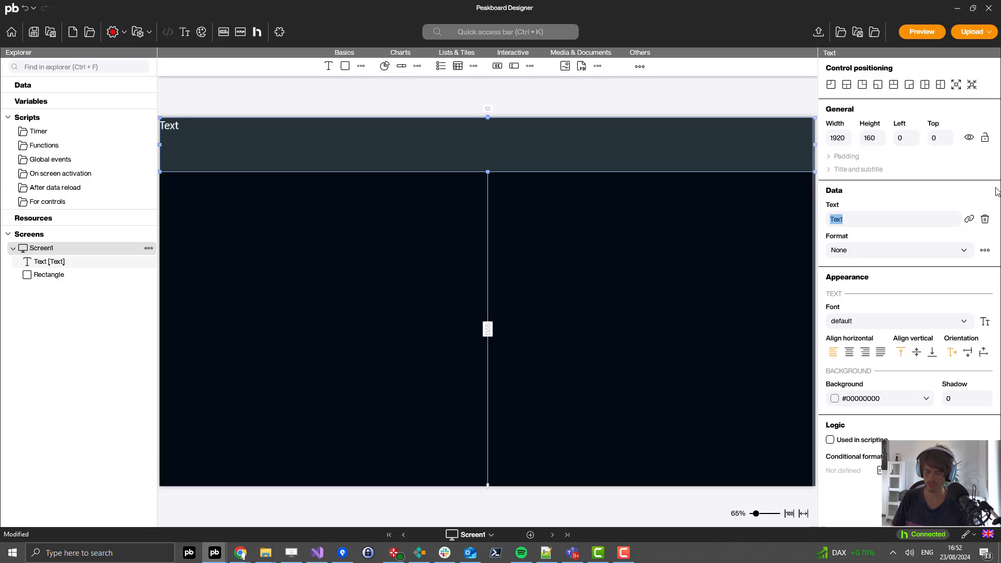
type("Bu")
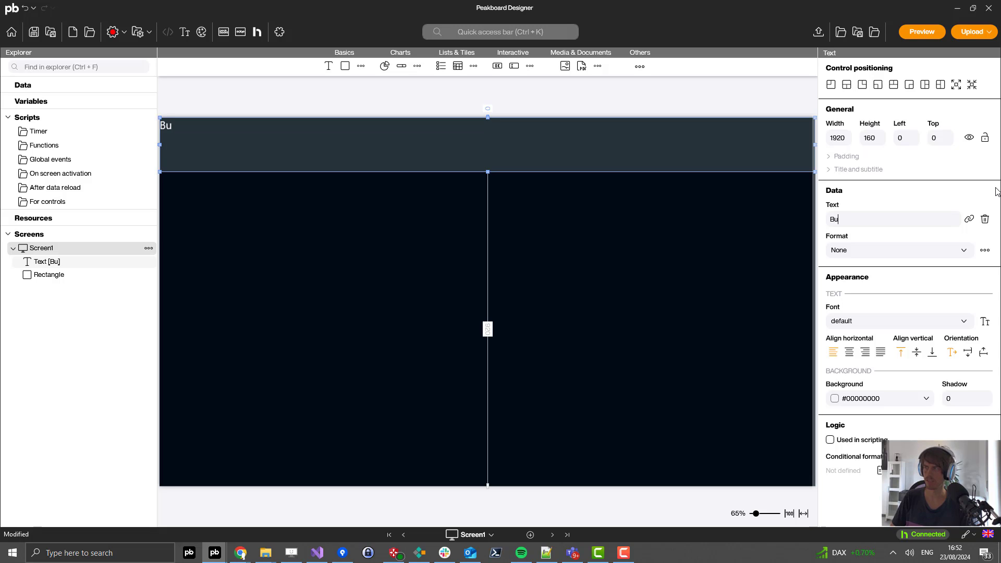
type("lletin bo")
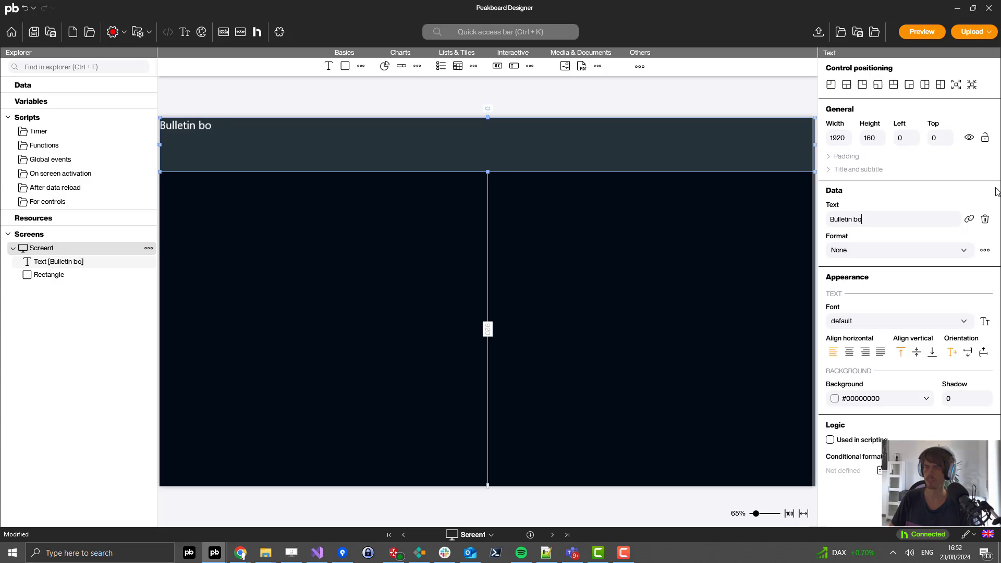
type("ard")
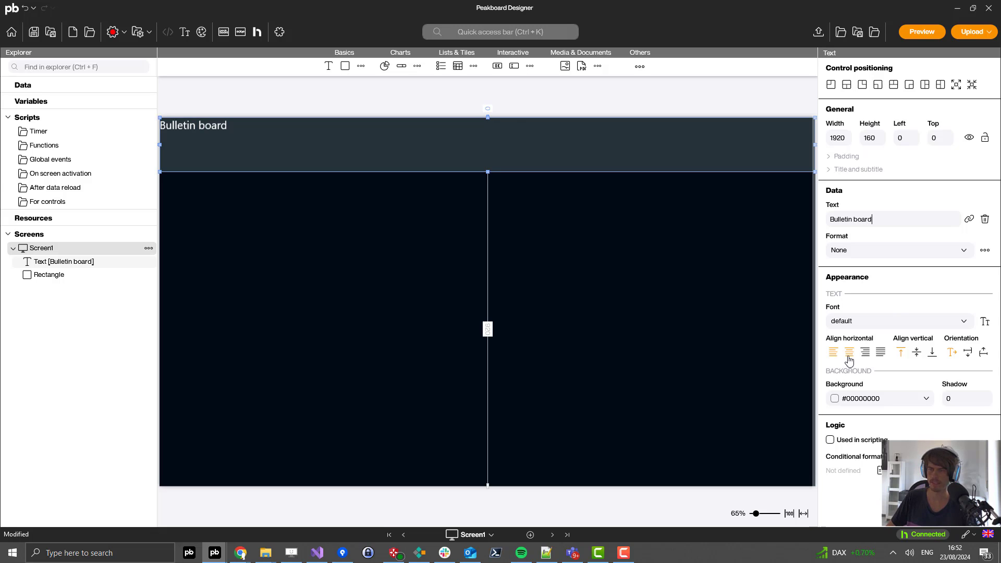
Step: Centre the title horizontally and vertically and apply the header1 font style
left_click(849, 352)
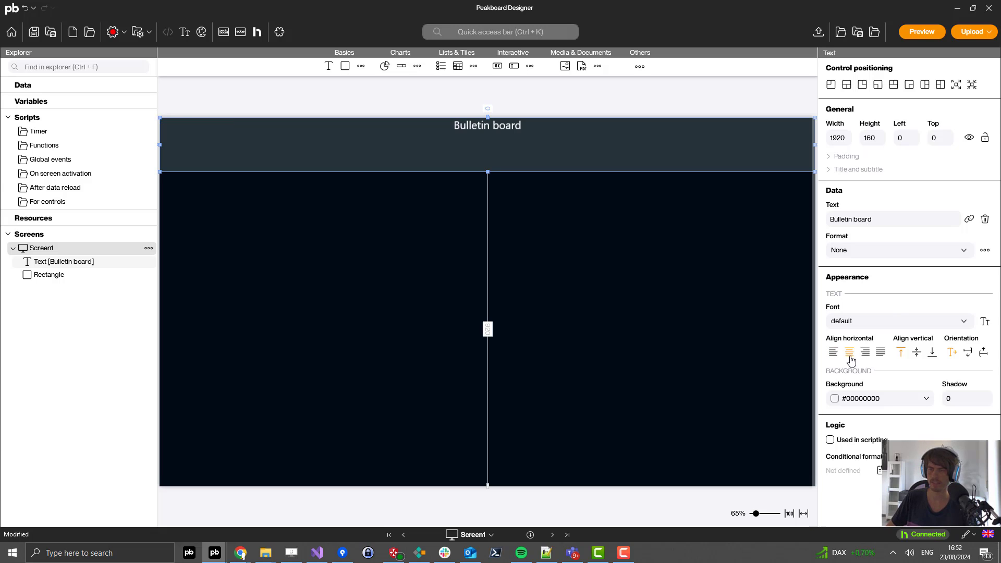
left_click(917, 357)
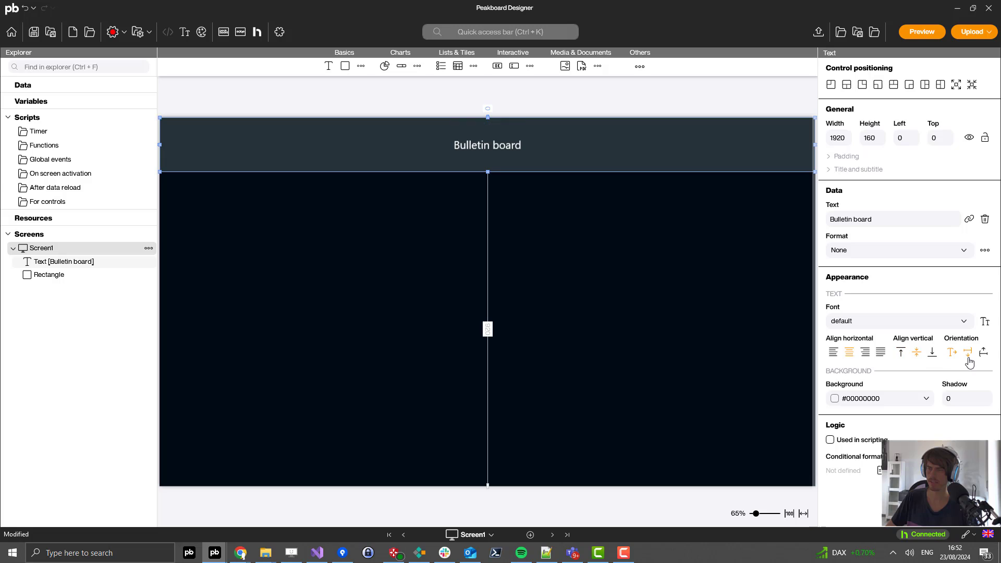
left_click(890, 324)
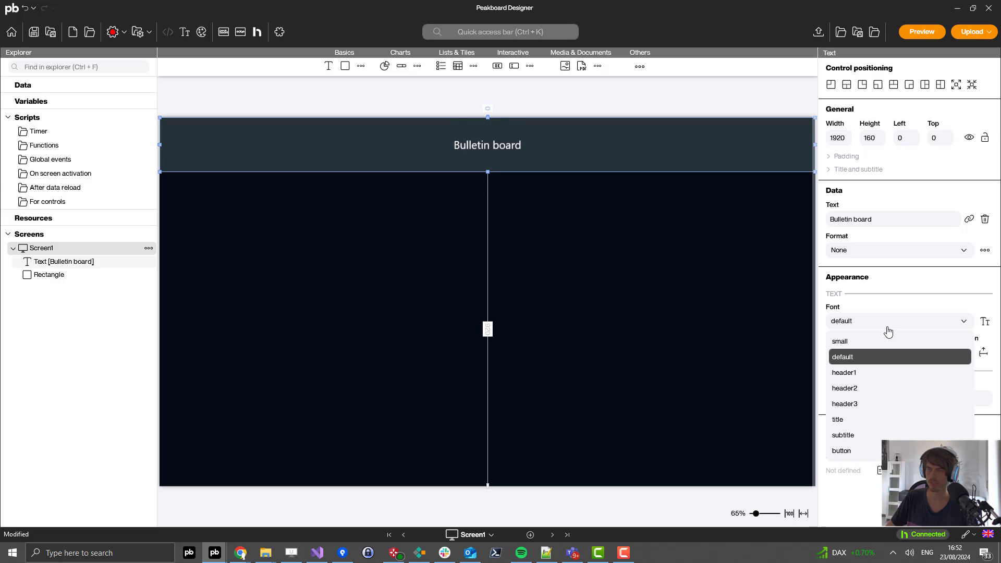
left_click(856, 373)
left_click(620, 272)
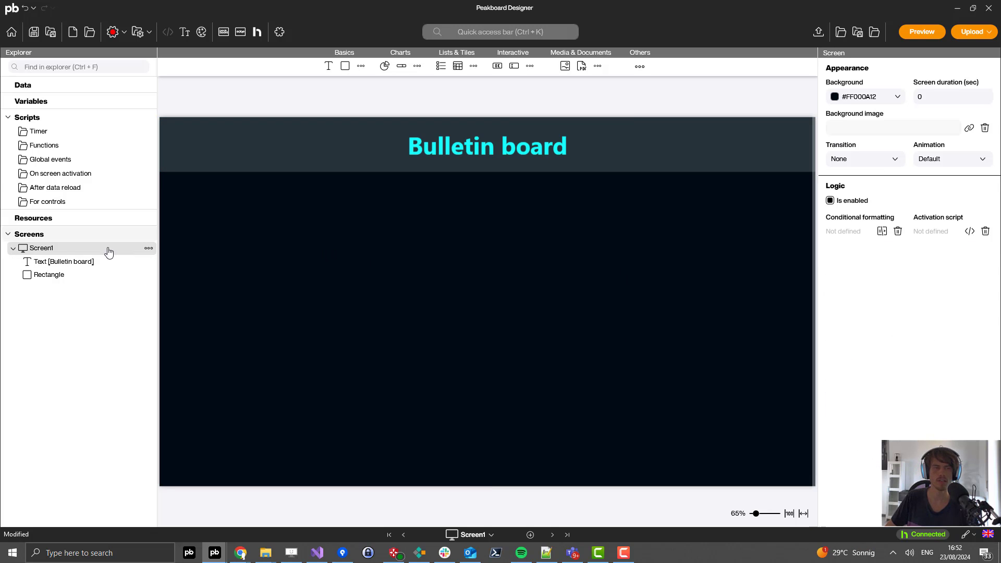
Step: Rename Screen1 to 'Home'
right_click(60, 250)
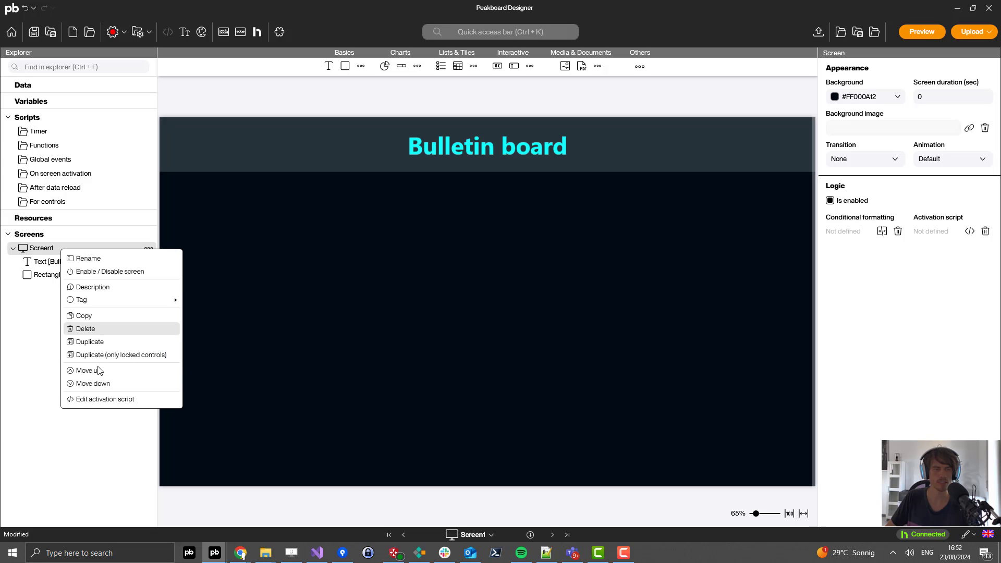
left_click(93, 259)
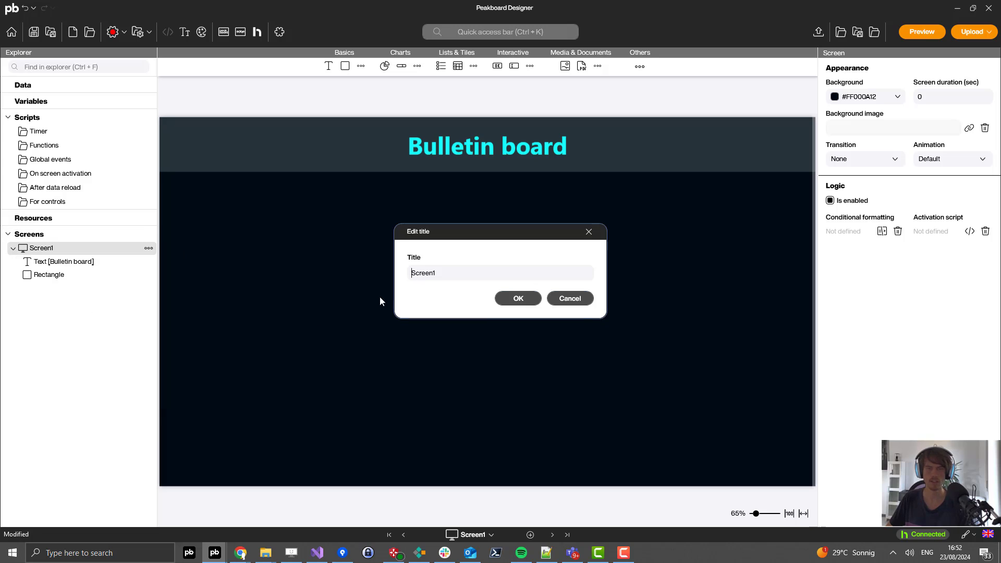
type("Home")
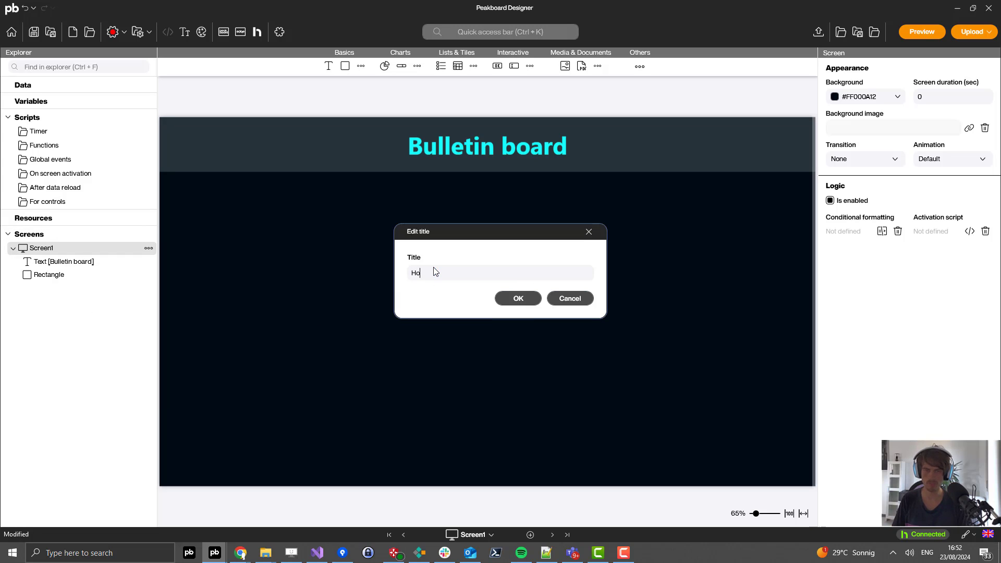
left_click(514, 297)
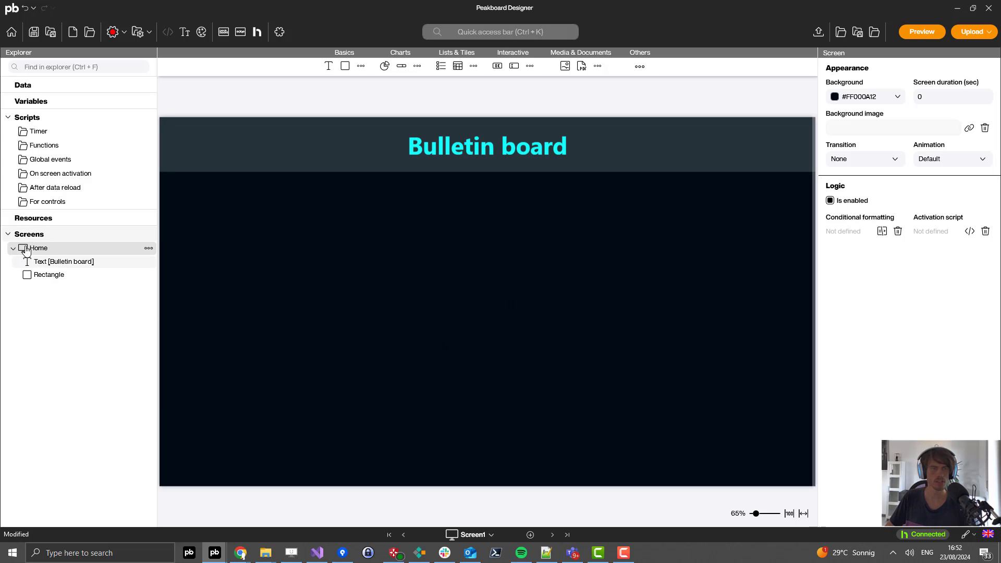
Step: Add a second screen named 'Menu', then return to the Home screen
right_click(44, 237)
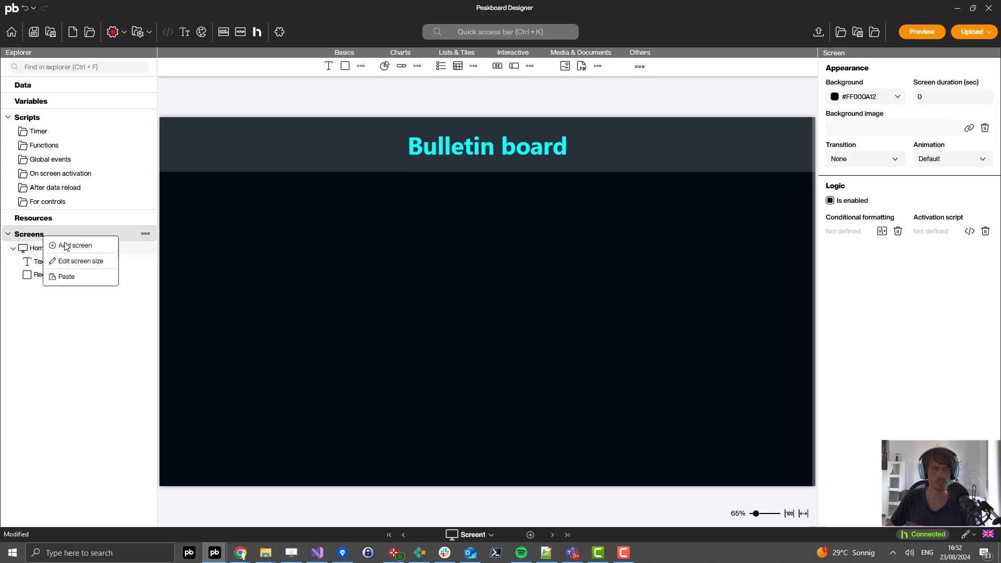
left_click(69, 246)
type("Menu")
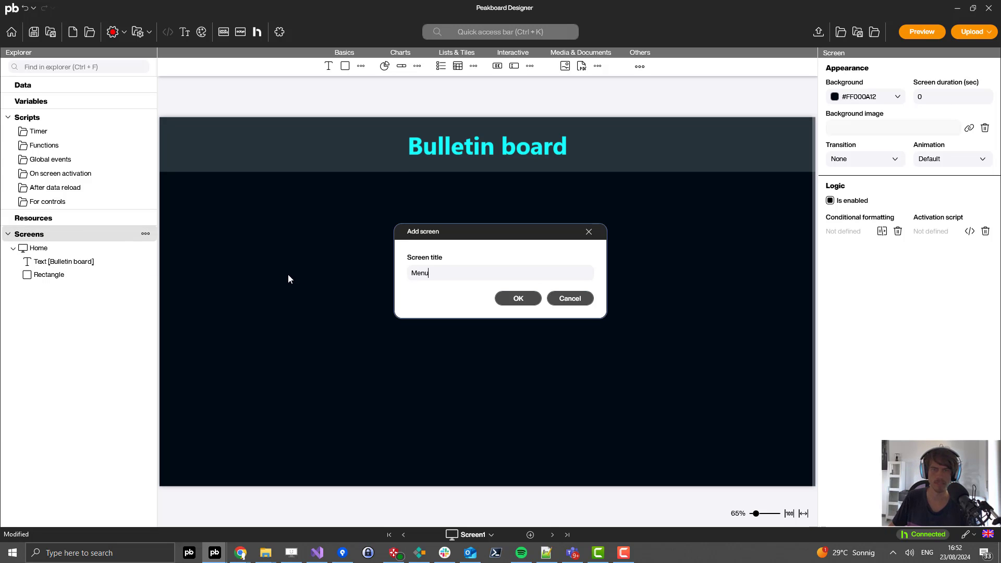
left_click(515, 298)
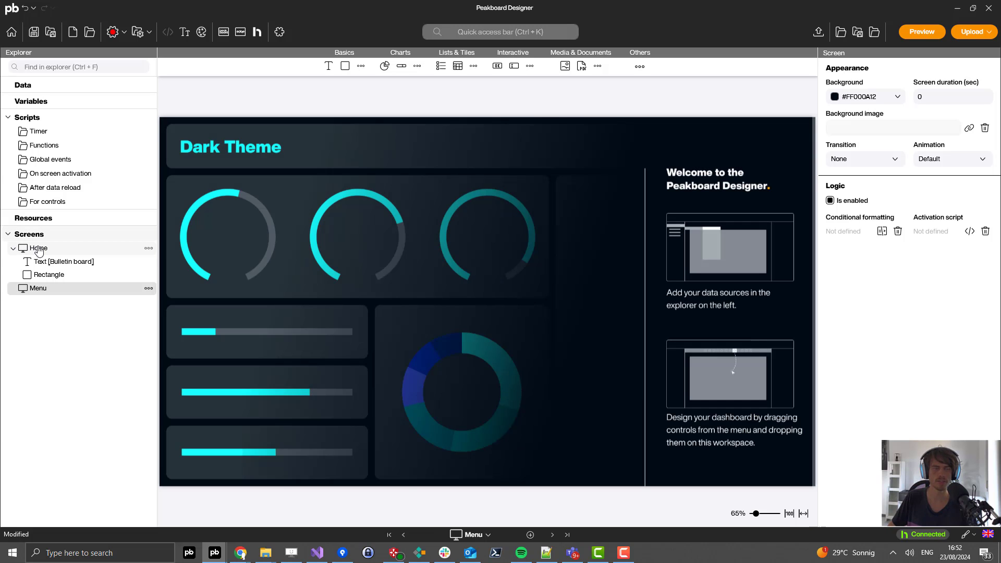
left_click(38, 248)
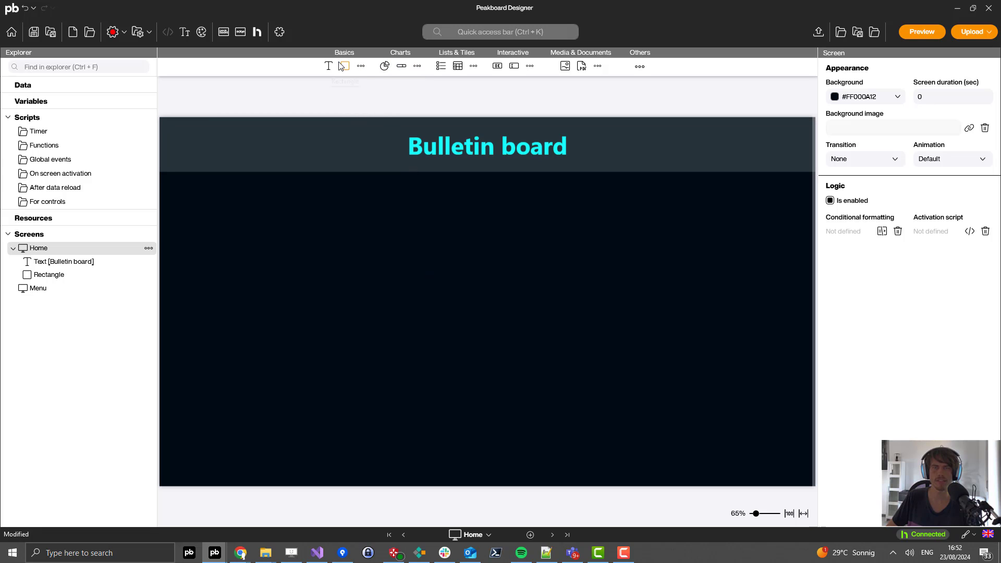
Step: Add an icon element at the left edge below the header, sized 100×80
left_click(360, 66)
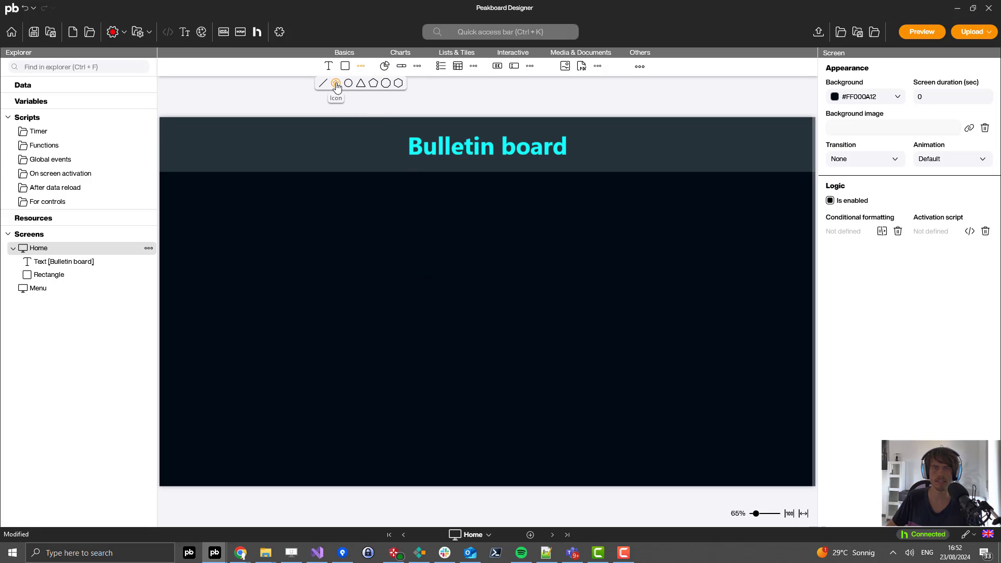
left_click(335, 83)
left_click(209, 170)
left_click_drag(209, 170, 174, 215)
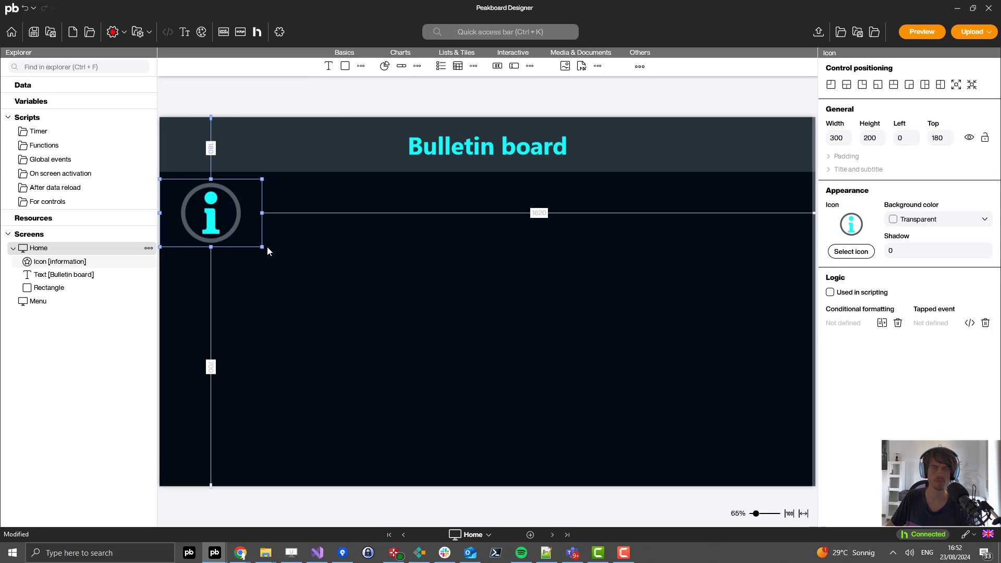
left_click_drag(262, 246, 194, 206)
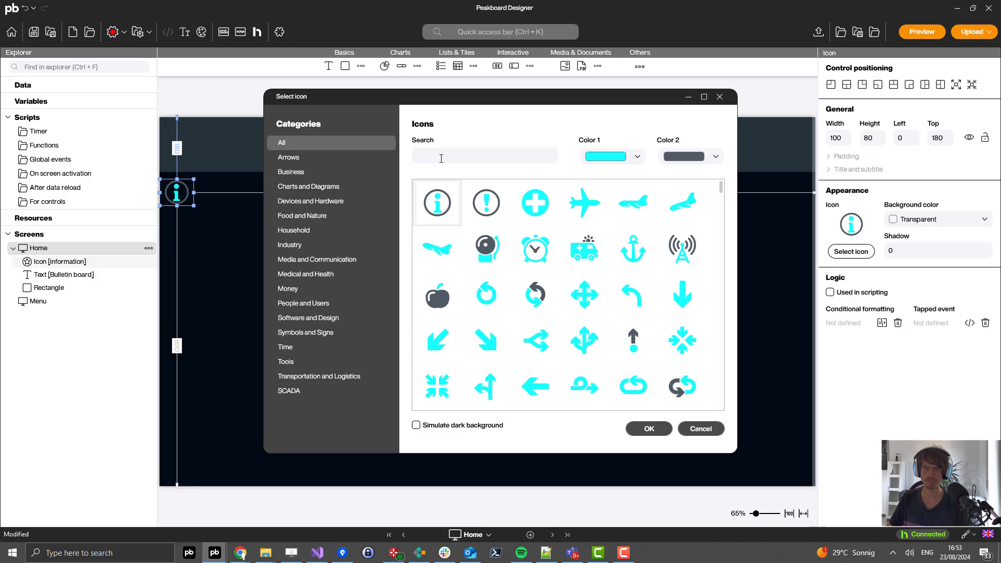
Step: Make it the house icon from a 'home' search, with cyan Color 2
type("home")
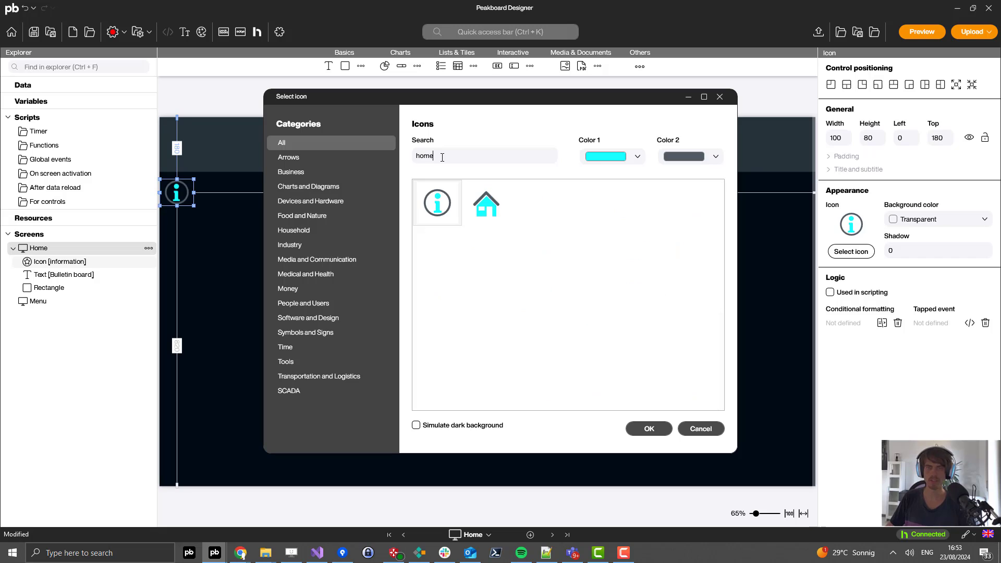
left_click(486, 200)
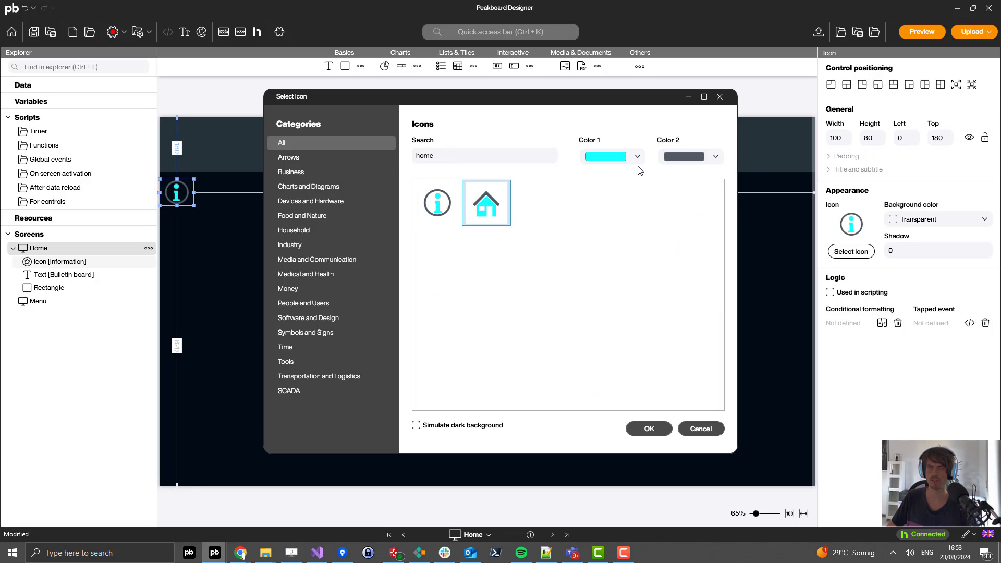
left_click(686, 157)
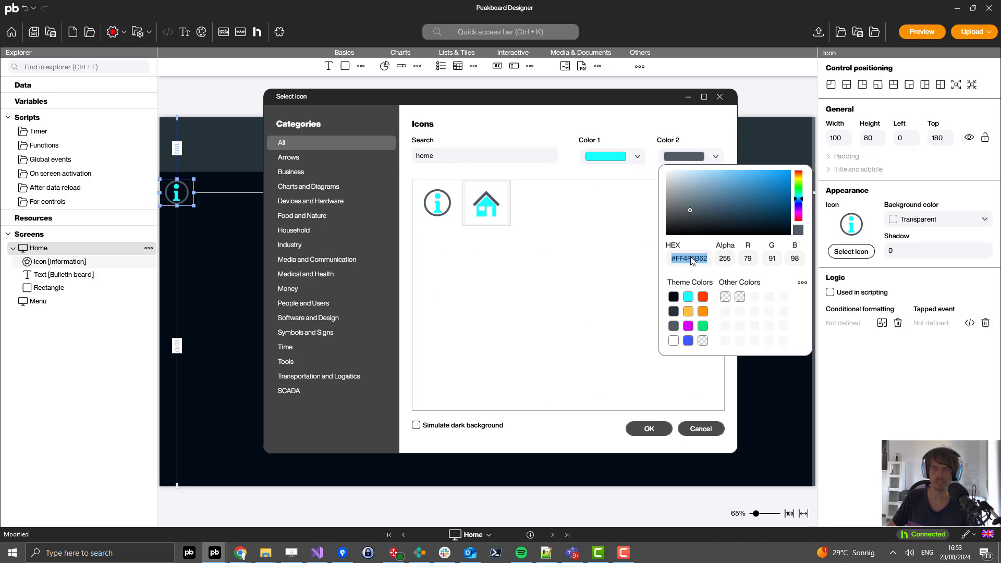
left_click(688, 297)
left_click(547, 263)
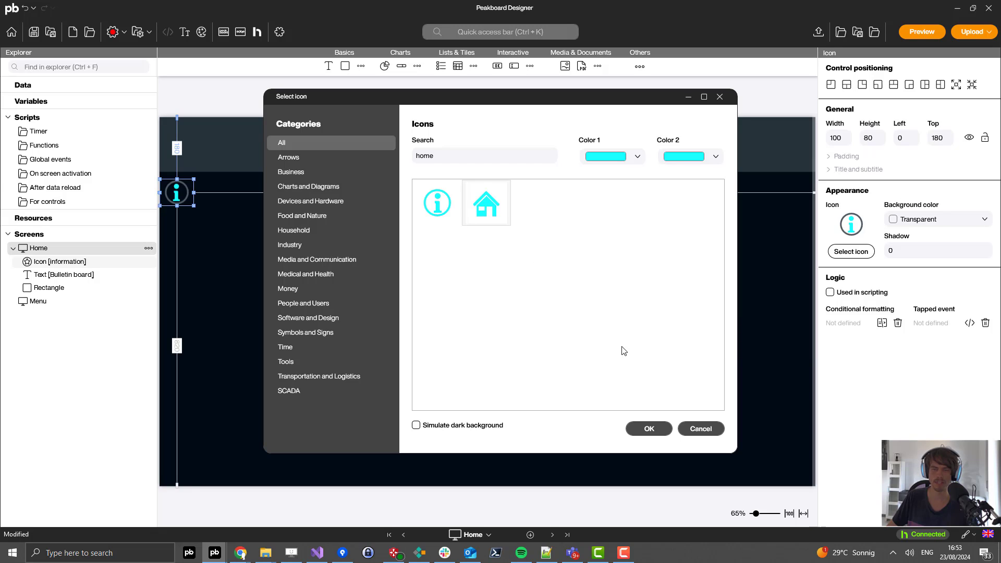
left_click(646, 429)
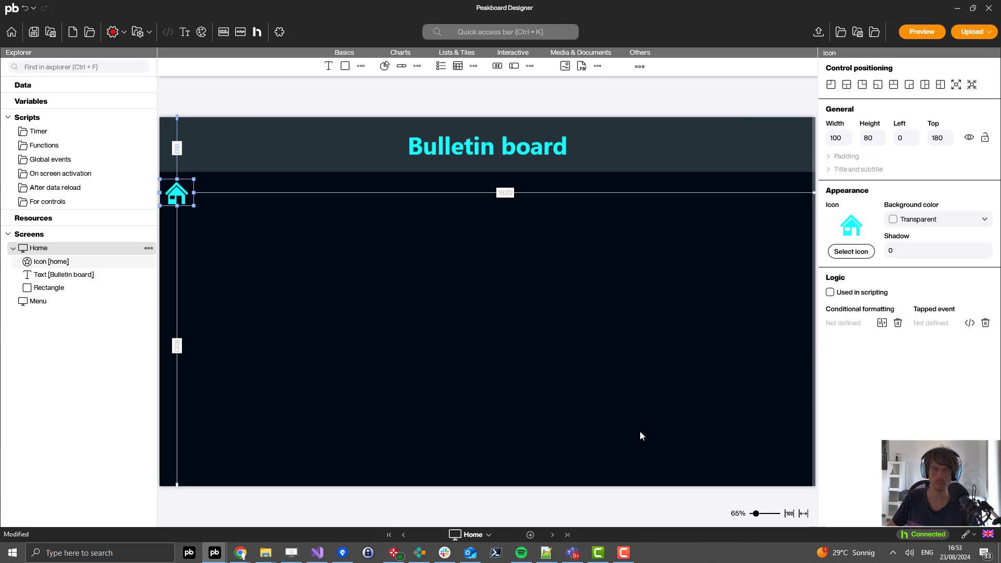
left_click(226, 223)
left_click(361, 66)
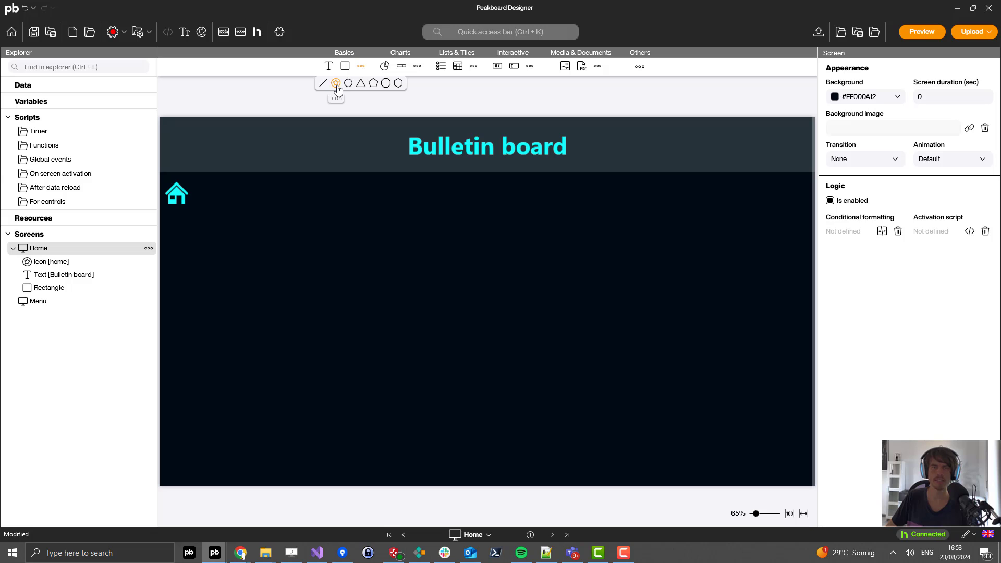
Step: Add another icon at the left edge below the house icon, sized 80×80
left_click(336, 83)
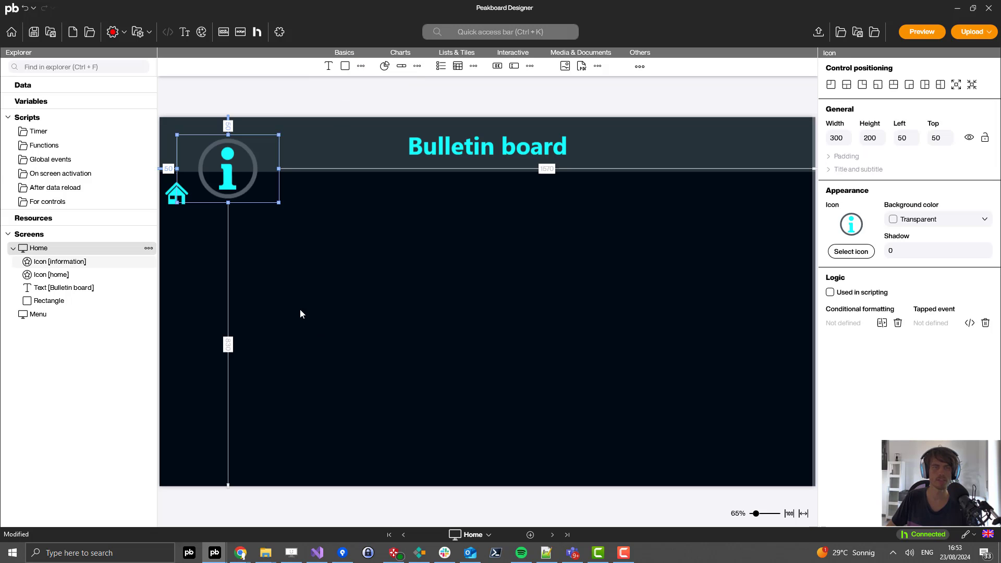
left_click_drag(211, 158, 179, 240)
left_click_drag(261, 281, 188, 227)
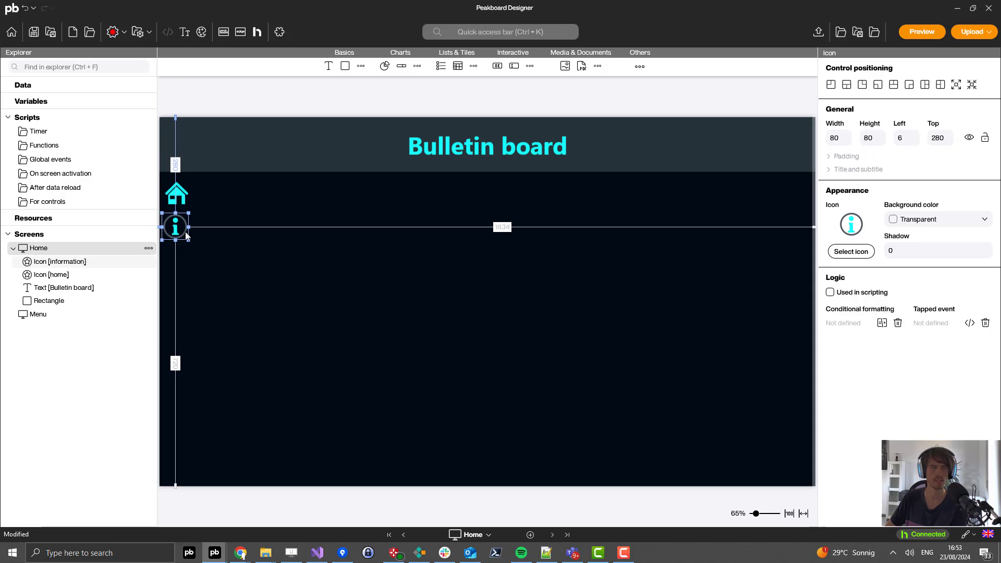
left_click(213, 232)
left_click(178, 229)
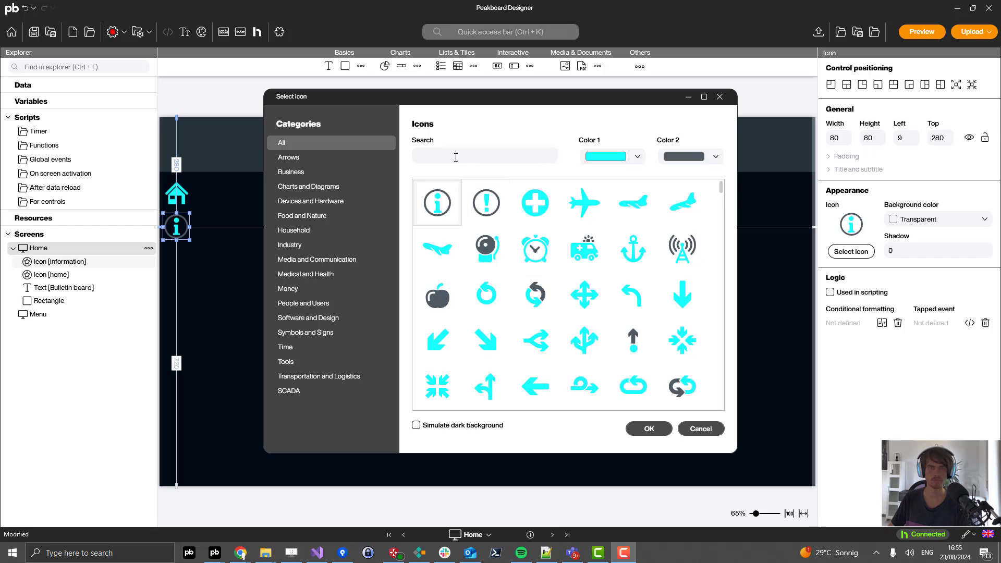
Step: Make it the knife-and-fork icon from a 'cutl' search, with grey Color 1
left_click(458, 156)
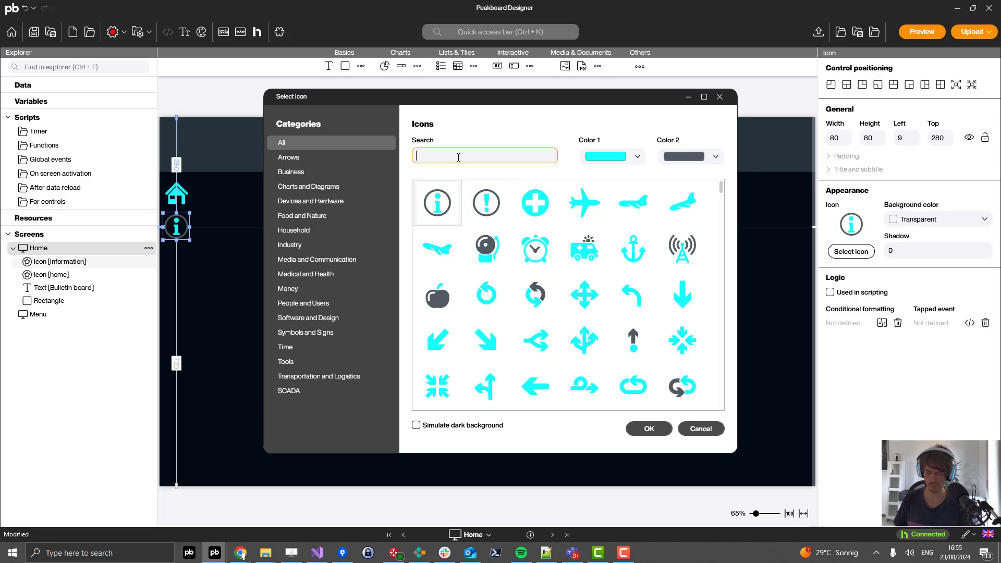
type("cutl")
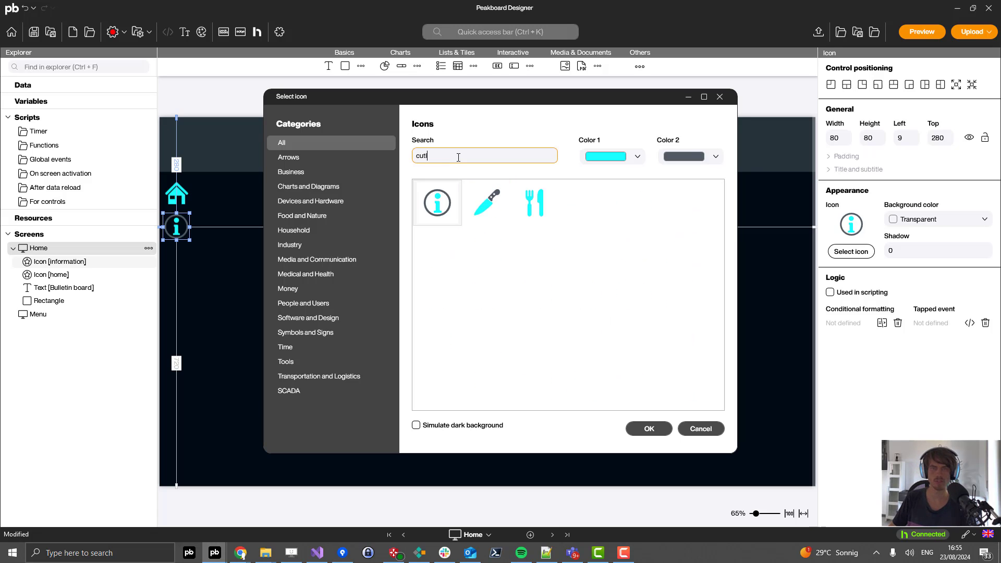
left_click(537, 194)
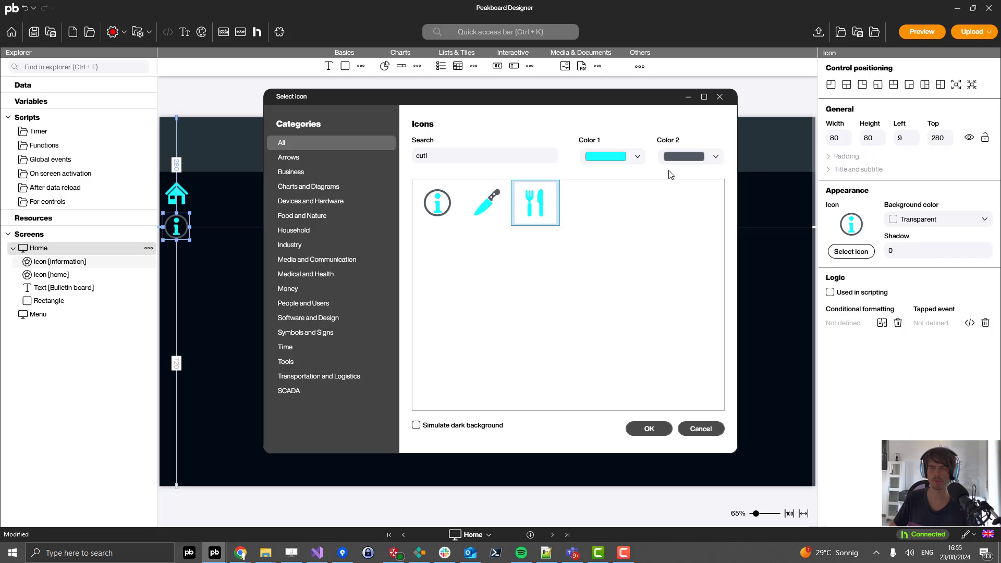
left_click(623, 158)
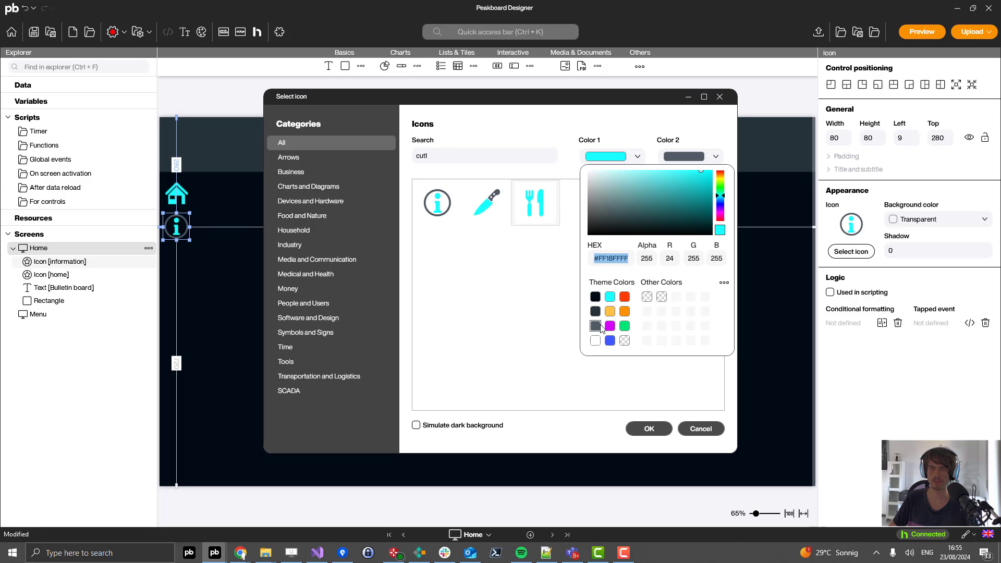
left_click(595, 326)
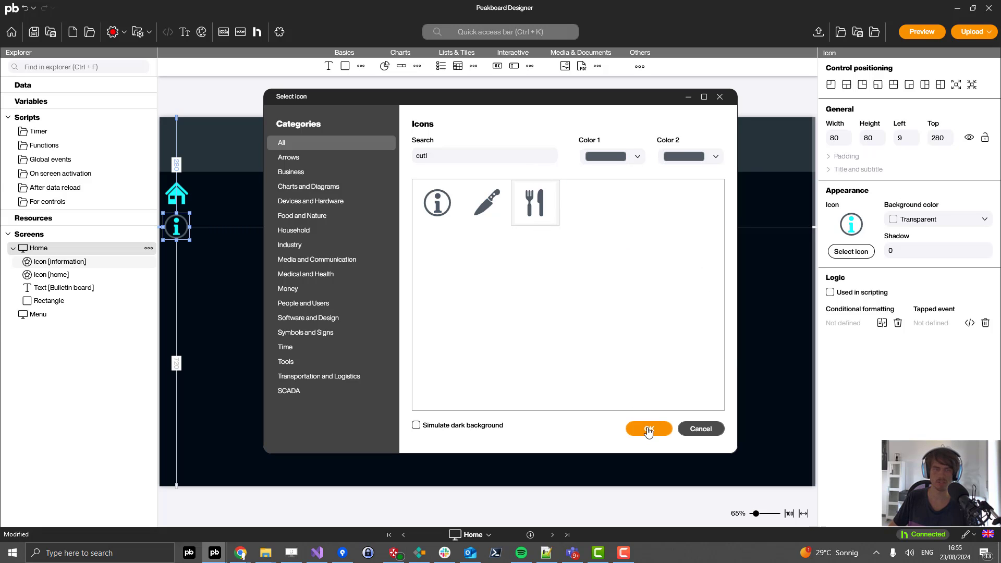
left_click(647, 427)
left_click(300, 324)
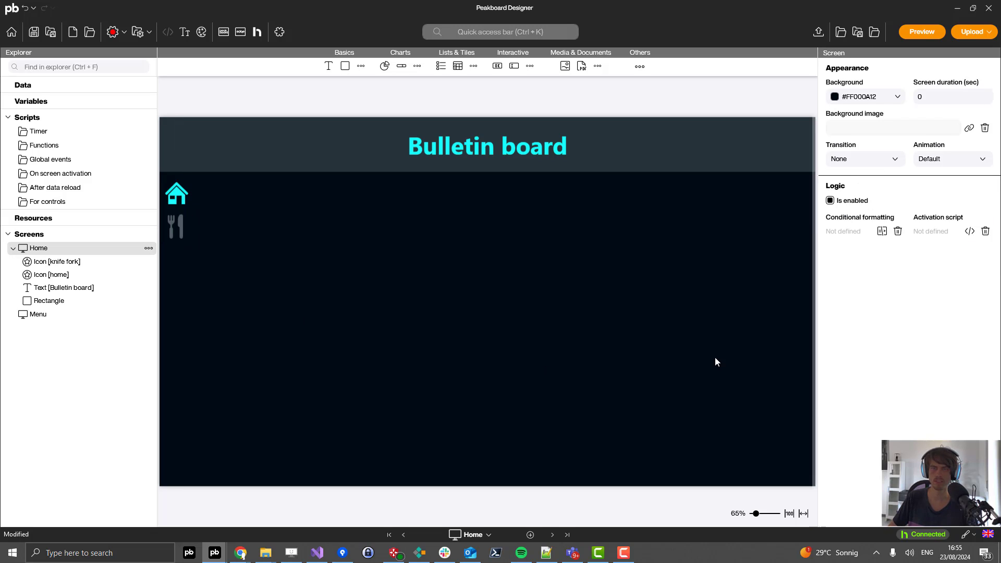
Step: Give the house icon's Tapped script a Change screen step showing the screen titled Home
left_click(183, 205)
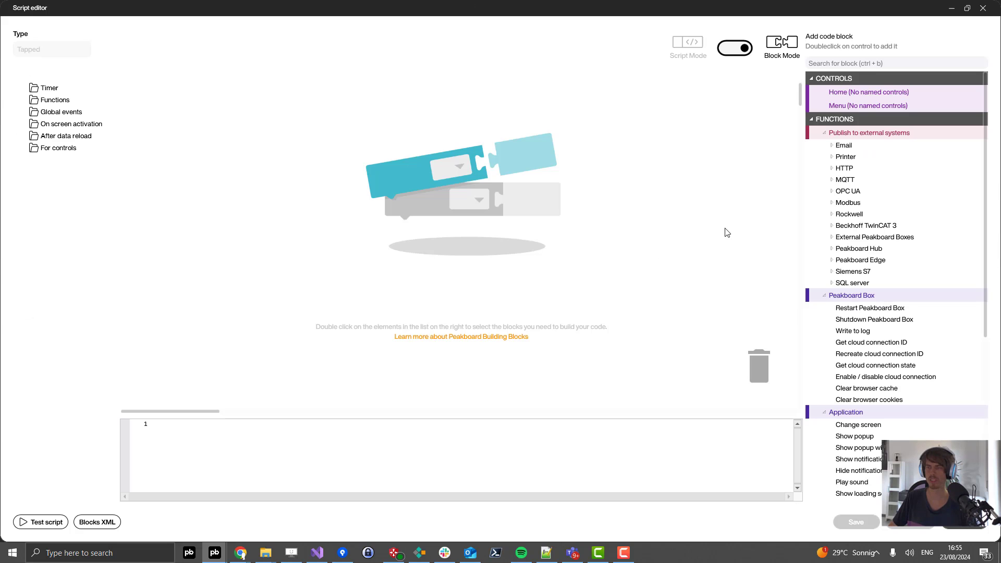
scroll(861, 474, "down", 1)
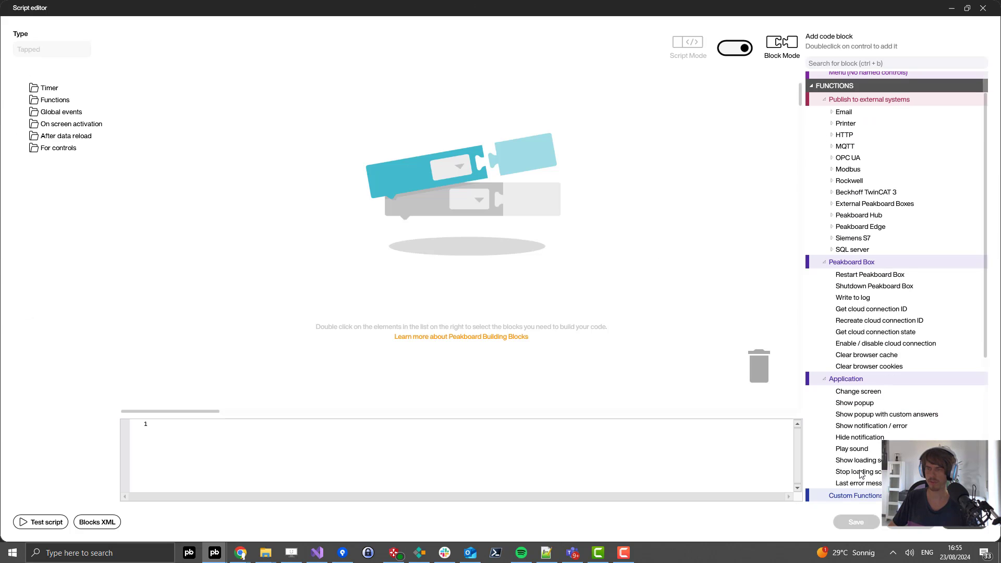
double_click(855, 392)
left_click(194, 95)
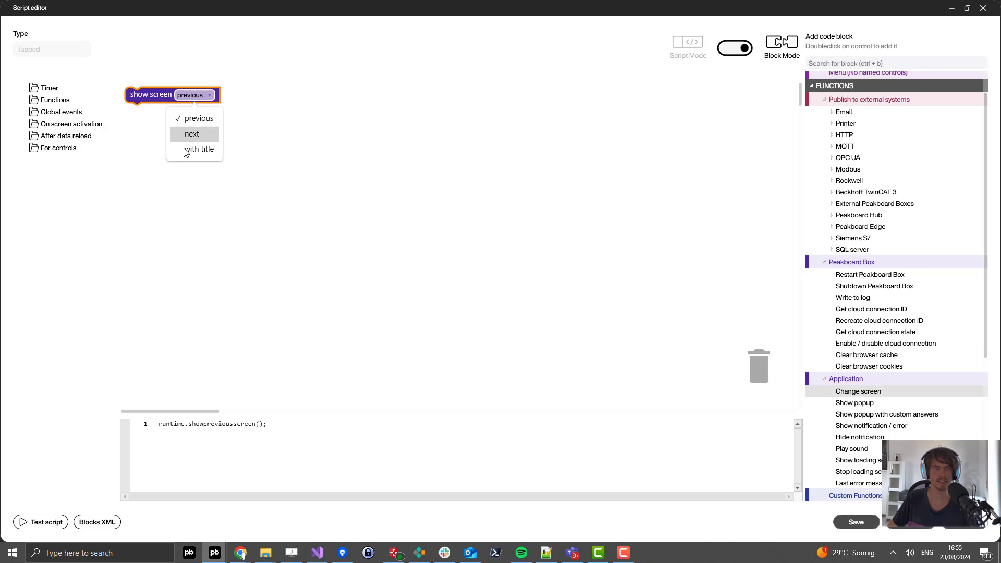
left_click(198, 149)
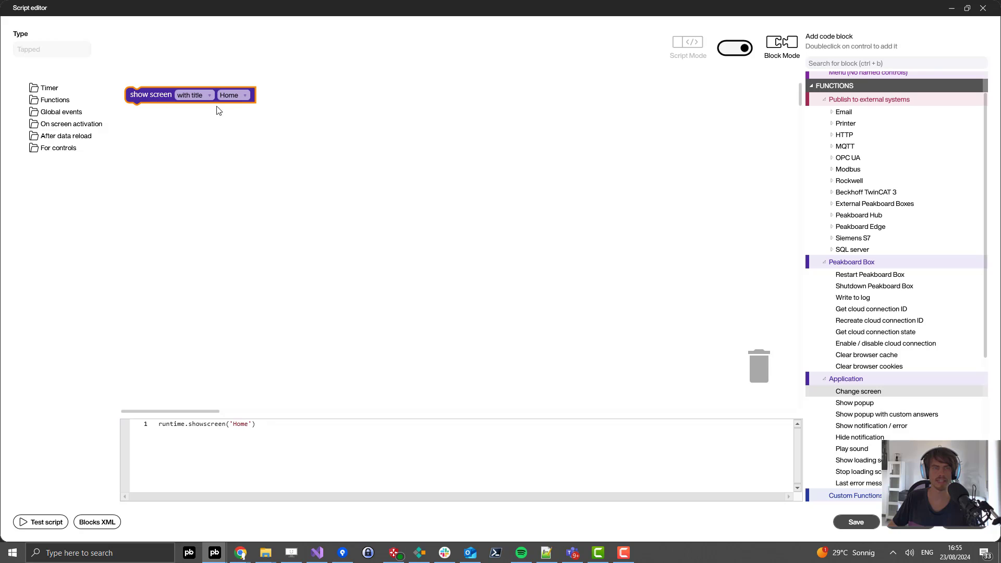
left_click(231, 95)
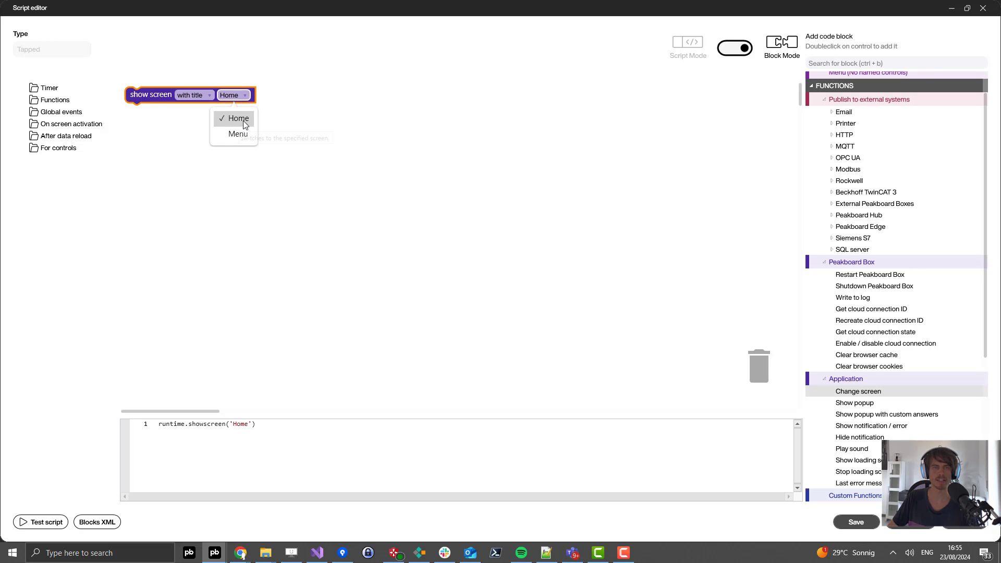
left_click(237, 123)
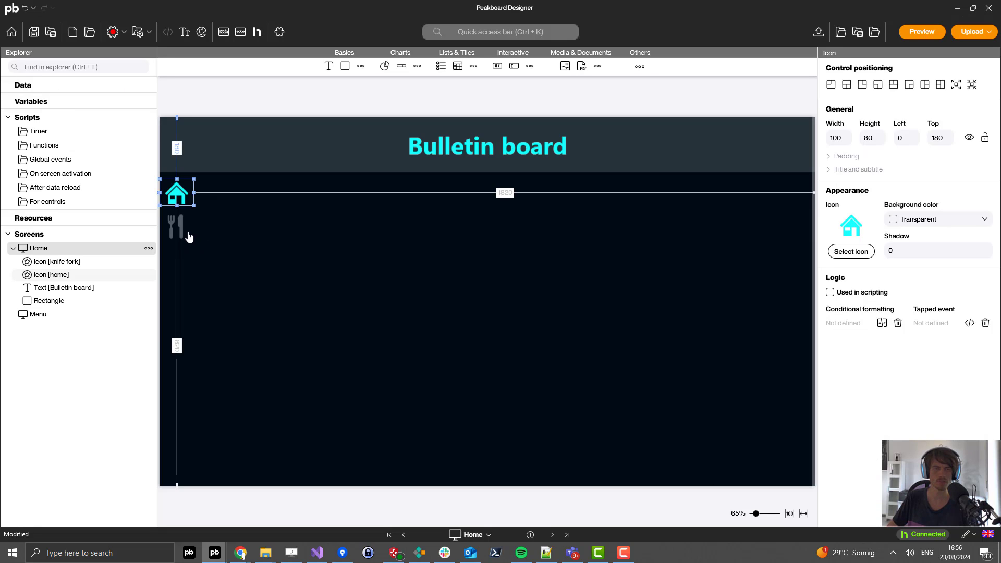
Step: Give the knife-and-fork icon a saved Tapped script that changes to the screen titled Menu
left_click(187, 236)
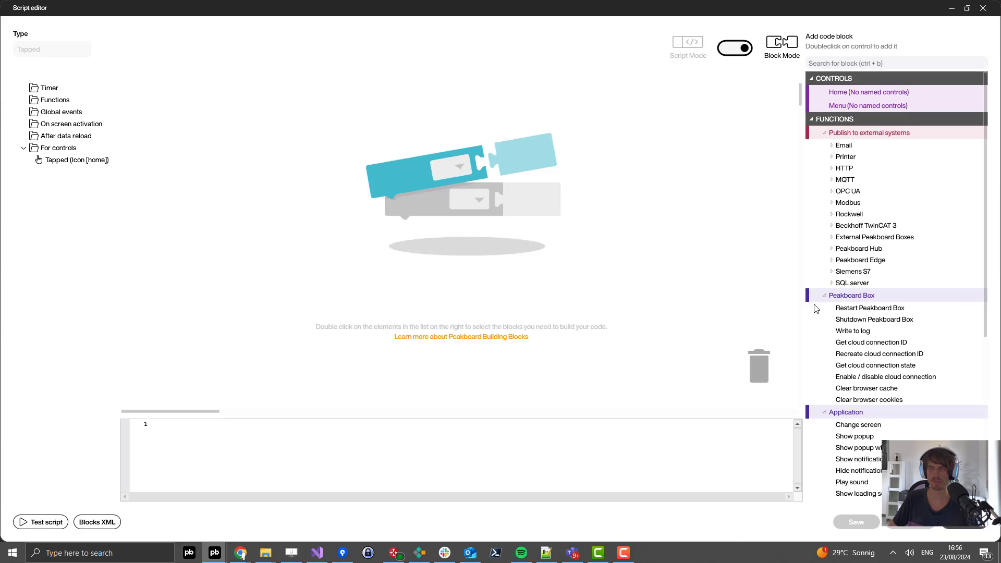
scroll(871, 401, "down", 1)
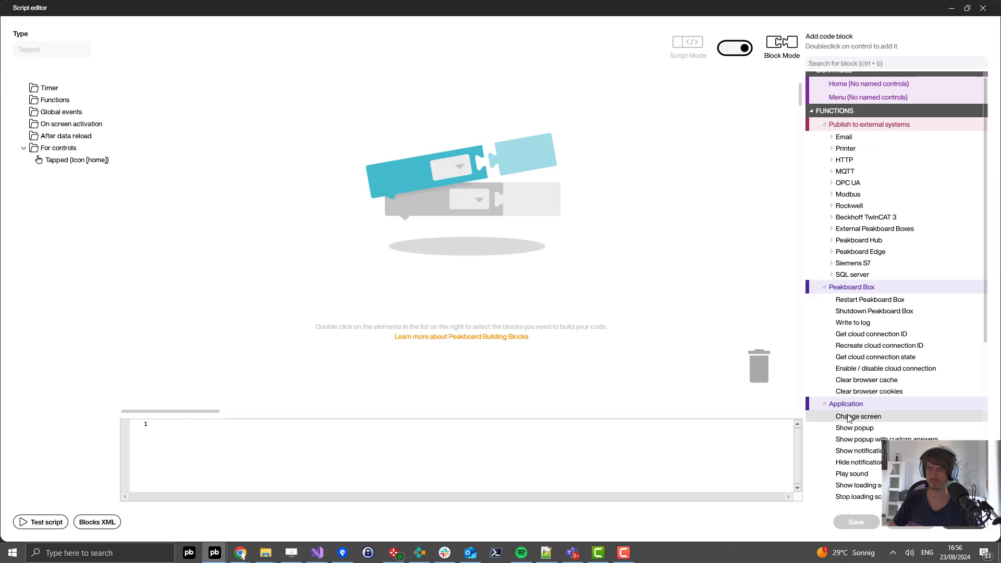
double_click(855, 417)
left_click(197, 95)
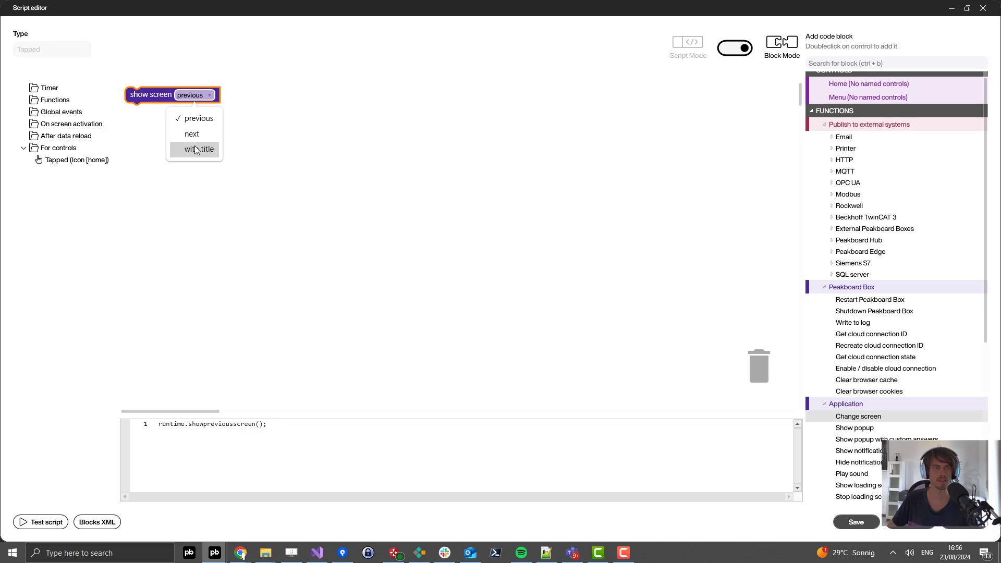
left_click(198, 150)
left_click(229, 95)
left_click(327, 211)
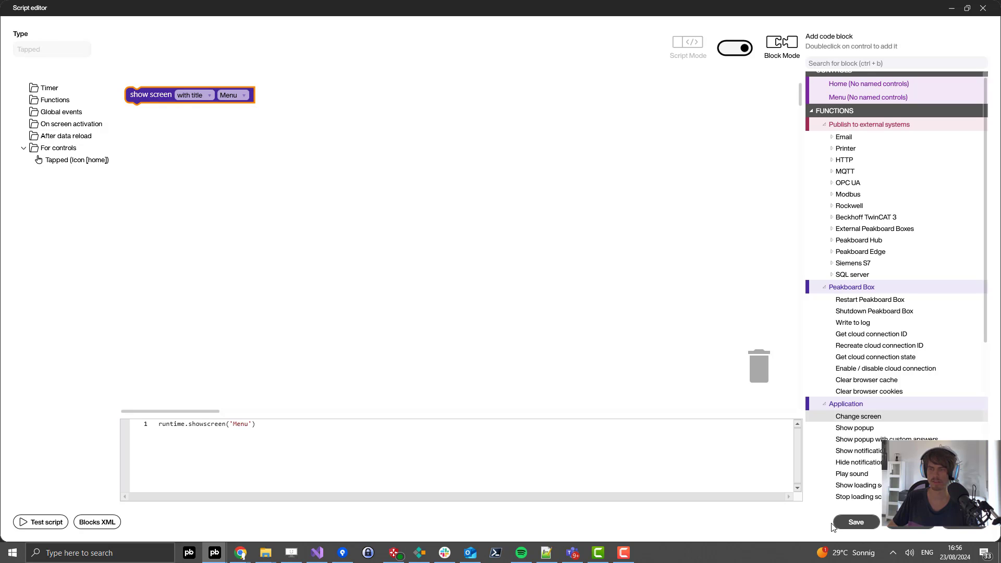
left_click(855, 522)
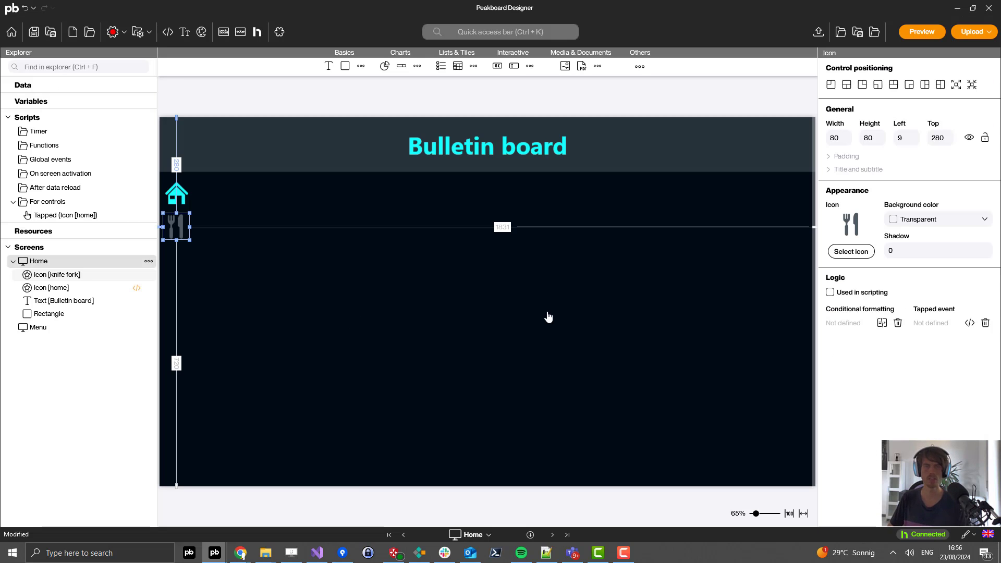
Step: Copy the header, house icon and knife-and-fork icon from Home onto the Menu screen
left_click(471, 312)
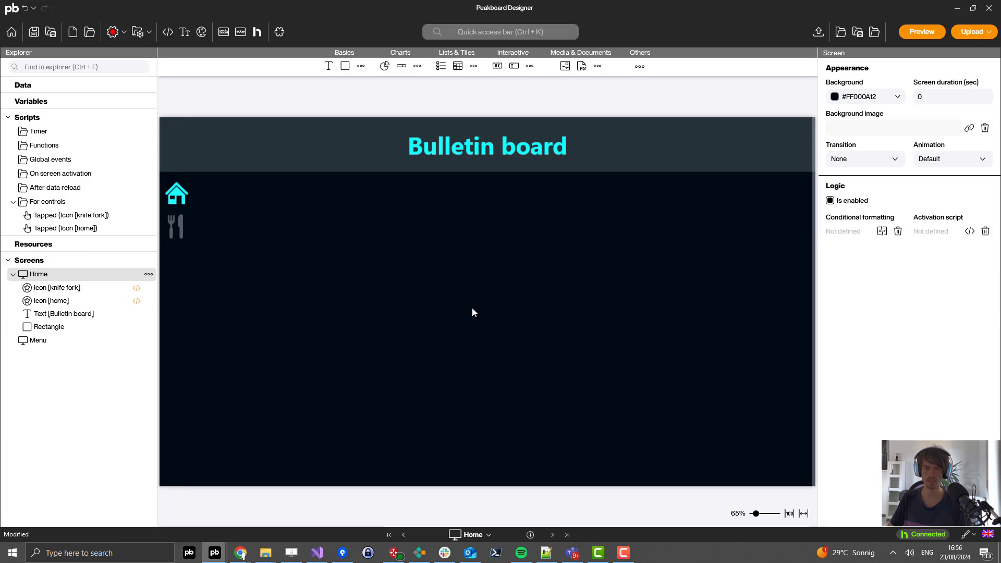
key("ctrl+a")
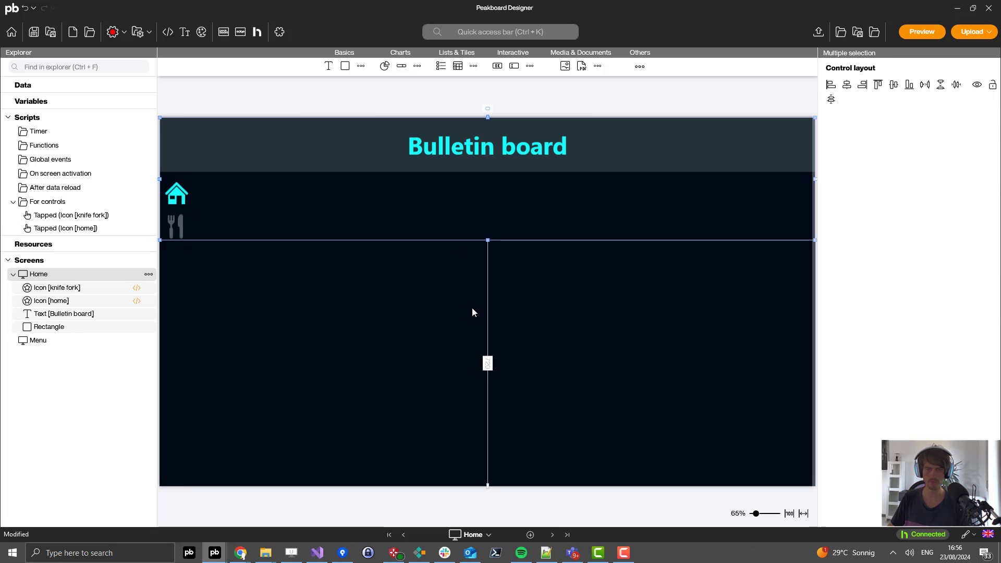
left_click(62, 341)
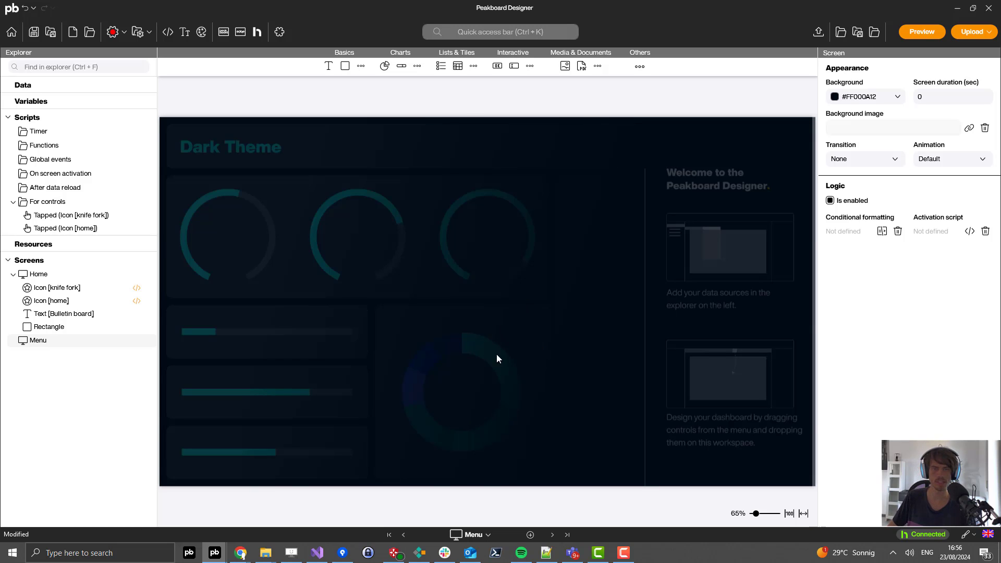
key("ctrl+v")
left_click(212, 237)
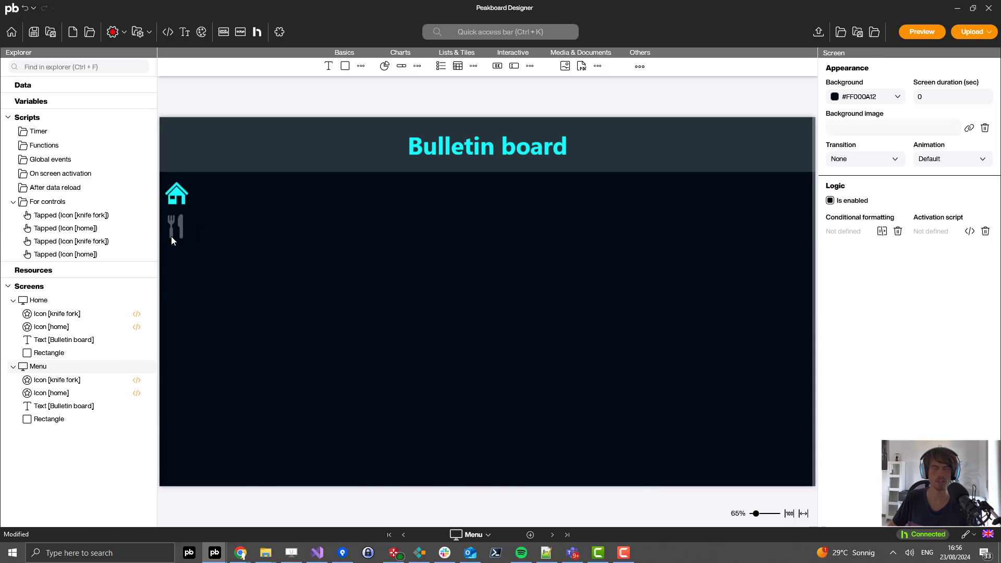
left_click(178, 192)
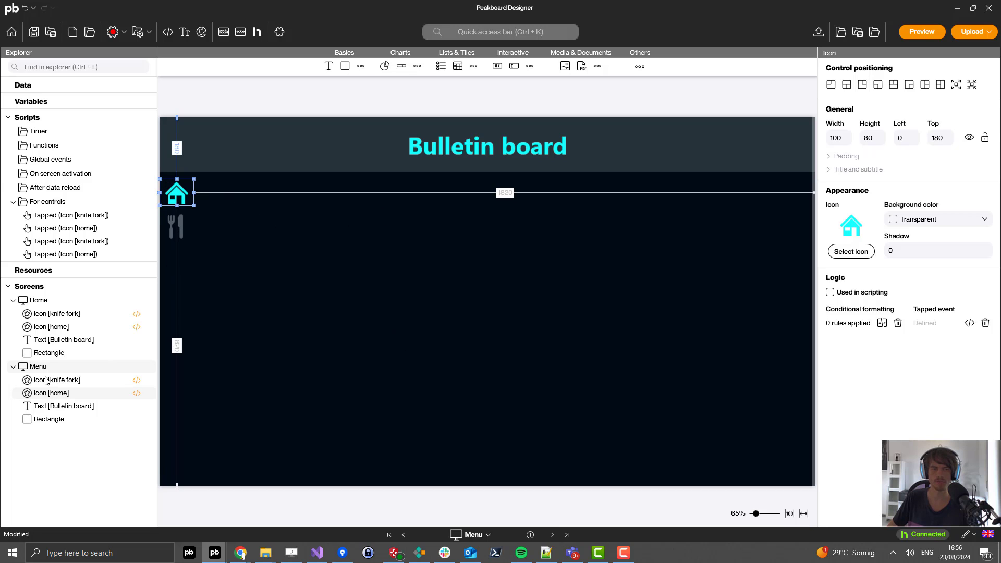
Step: On the Menu screen, set both colours of the house icon to dark grey
double_click(176, 203)
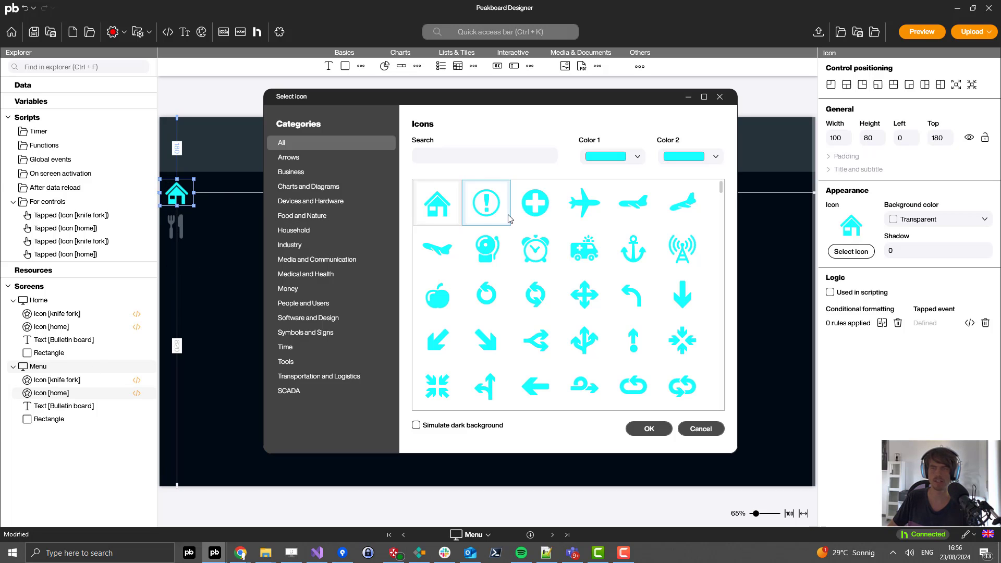
left_click(612, 156)
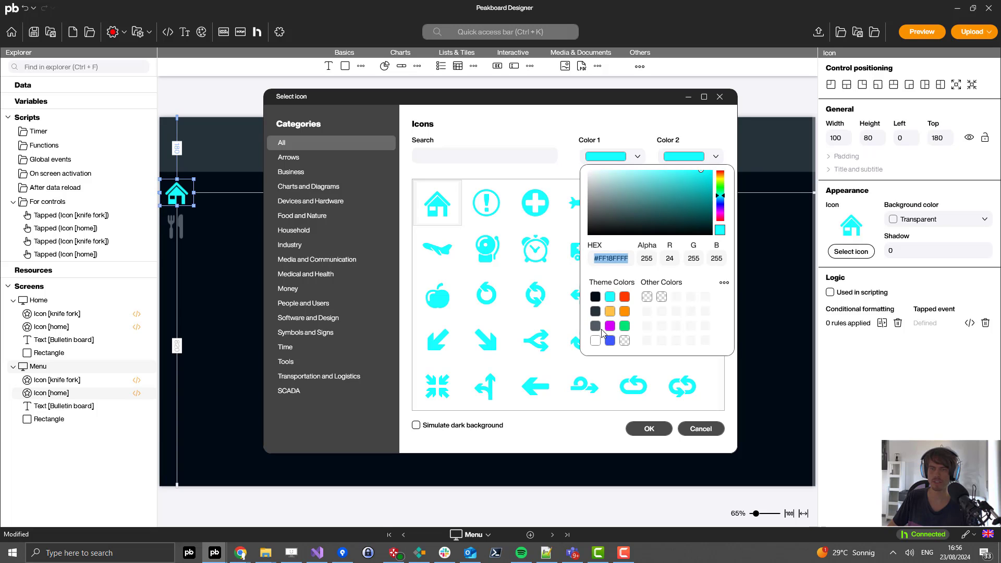
left_click(685, 157)
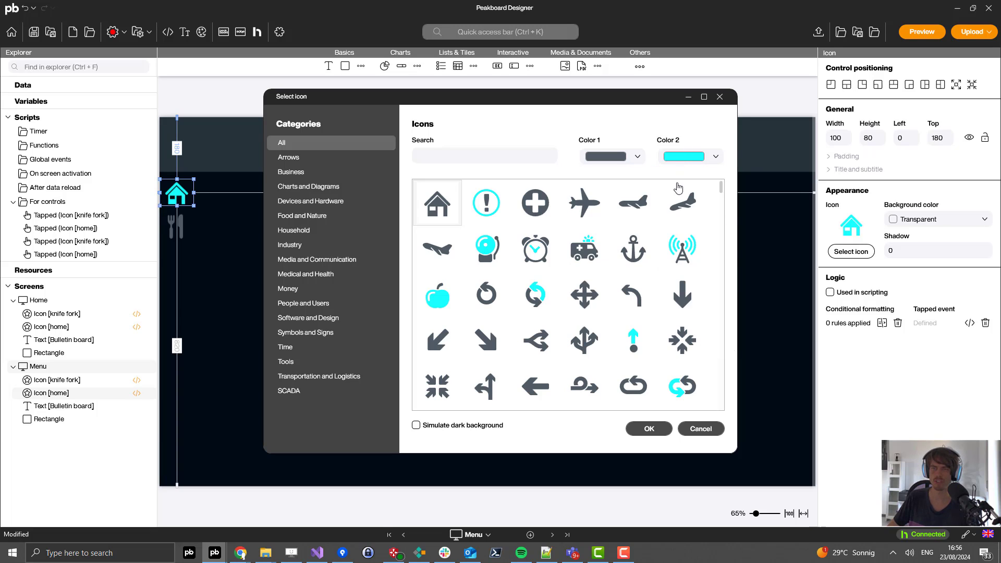
left_click(680, 157)
left_click(664, 376)
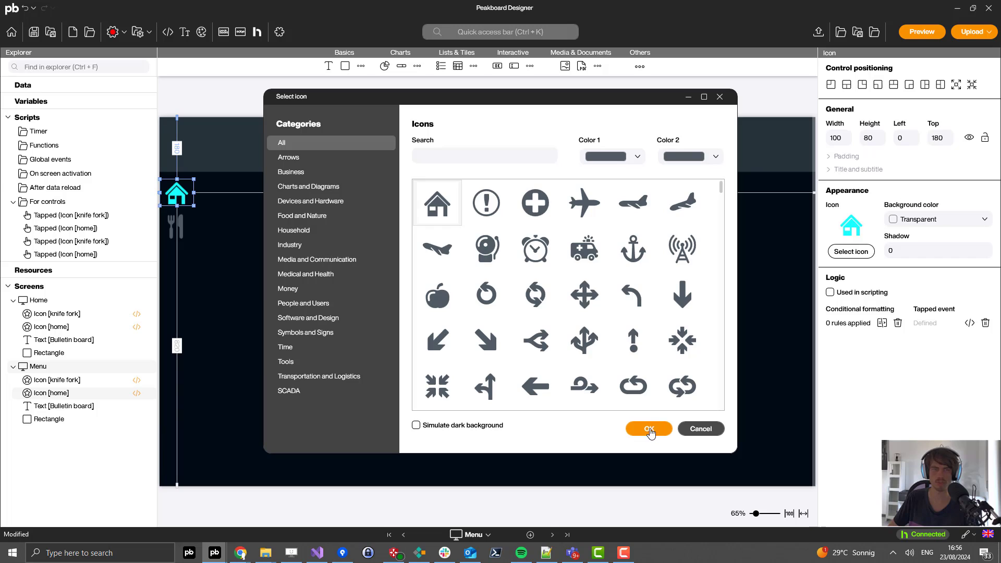
left_click(649, 428)
left_click(215, 254)
Step: Set both colours of the knife-and-fork icon to cyan, then go back to Home
left_click(178, 230)
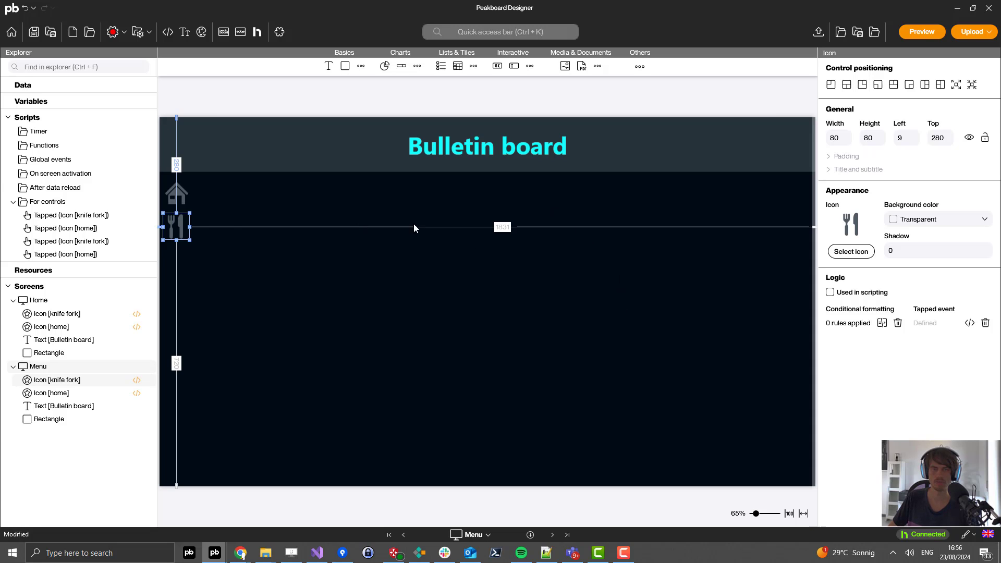
double_click(180, 227)
left_click(624, 165)
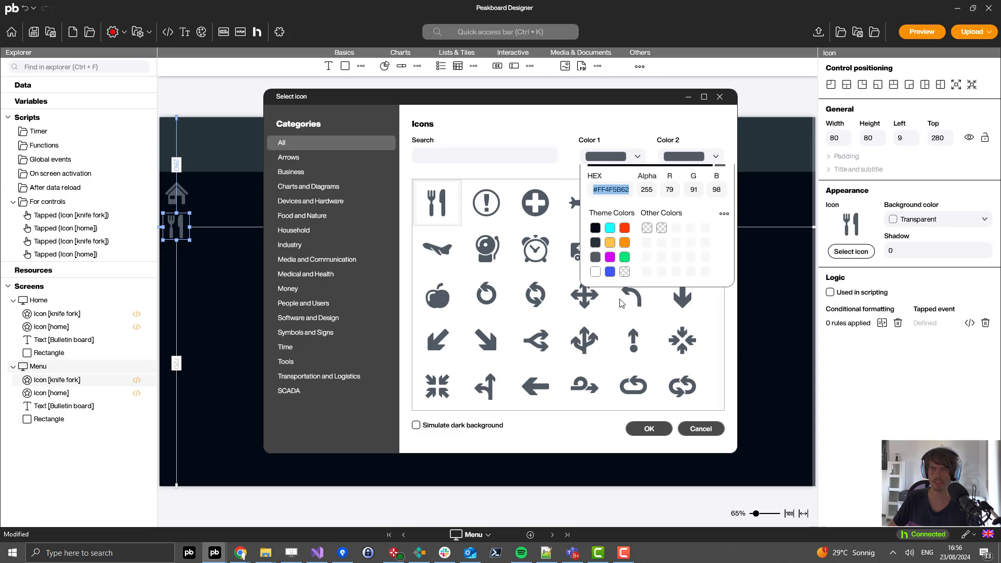
left_click(651, 442)
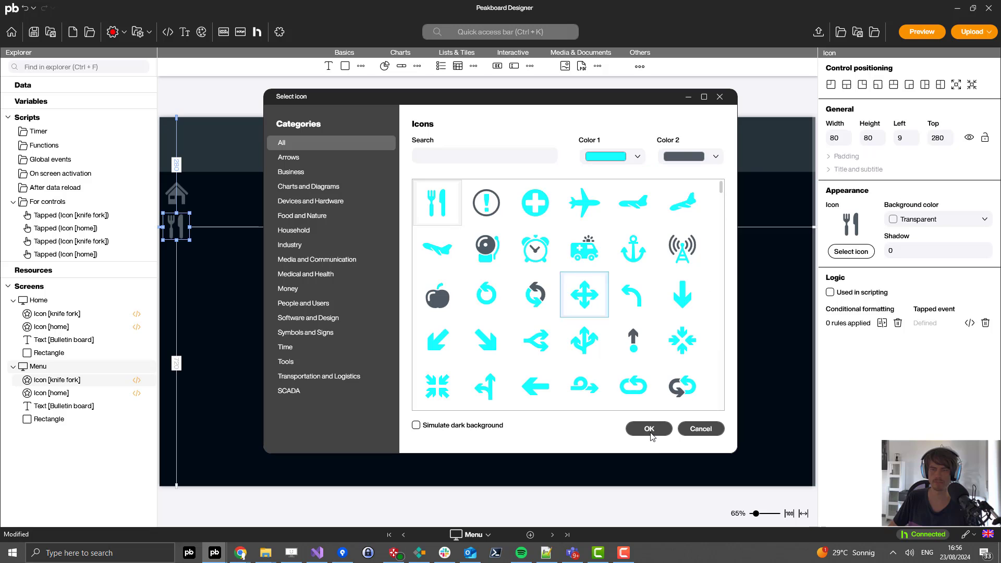
left_click(687, 159)
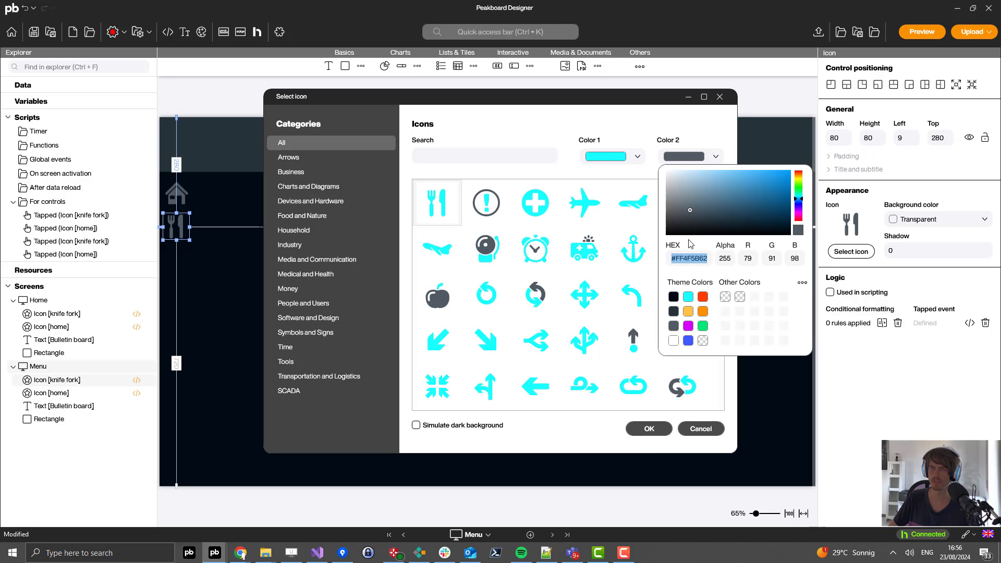
left_click(624, 453)
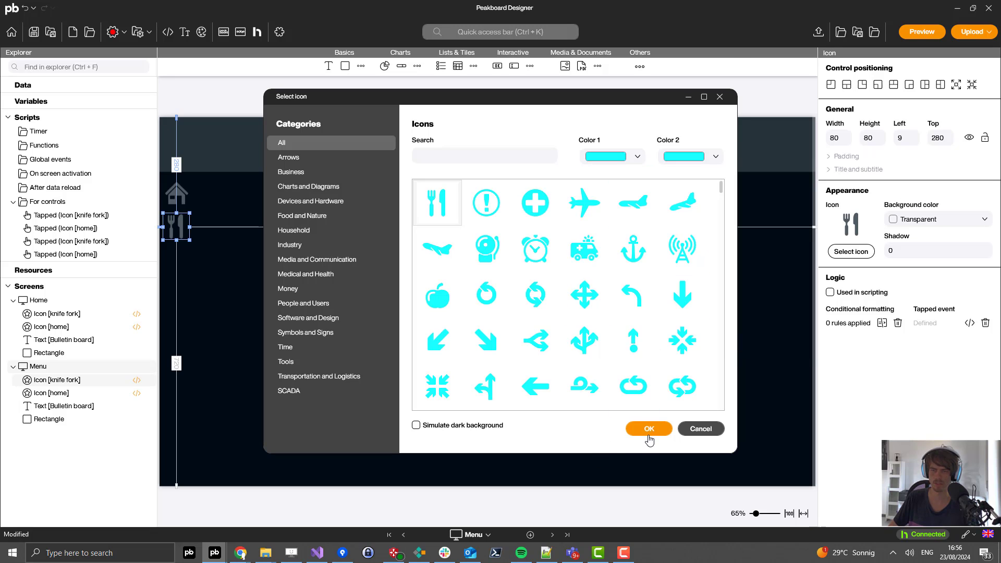
left_click(649, 429)
left_click(447, 253)
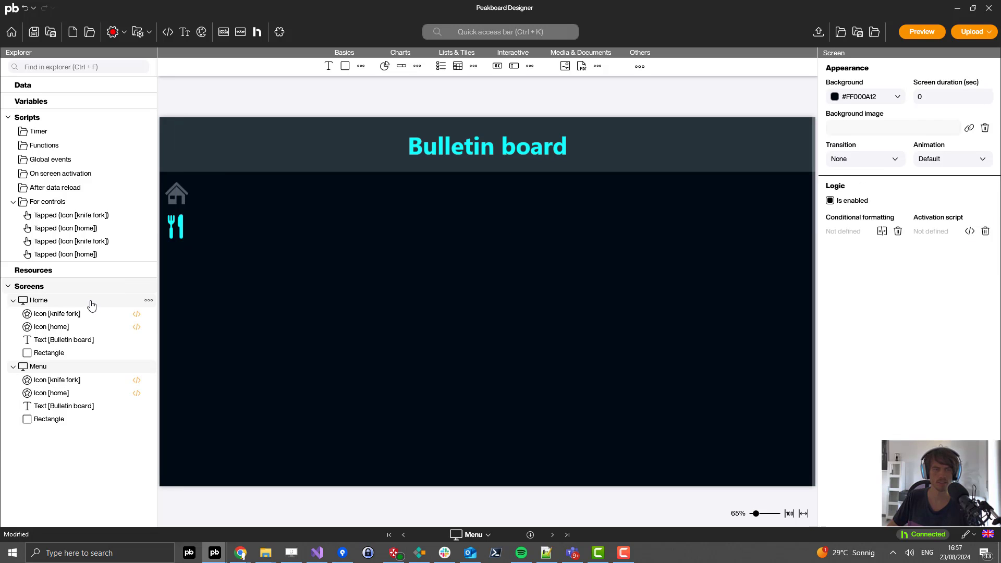
left_click(91, 305)
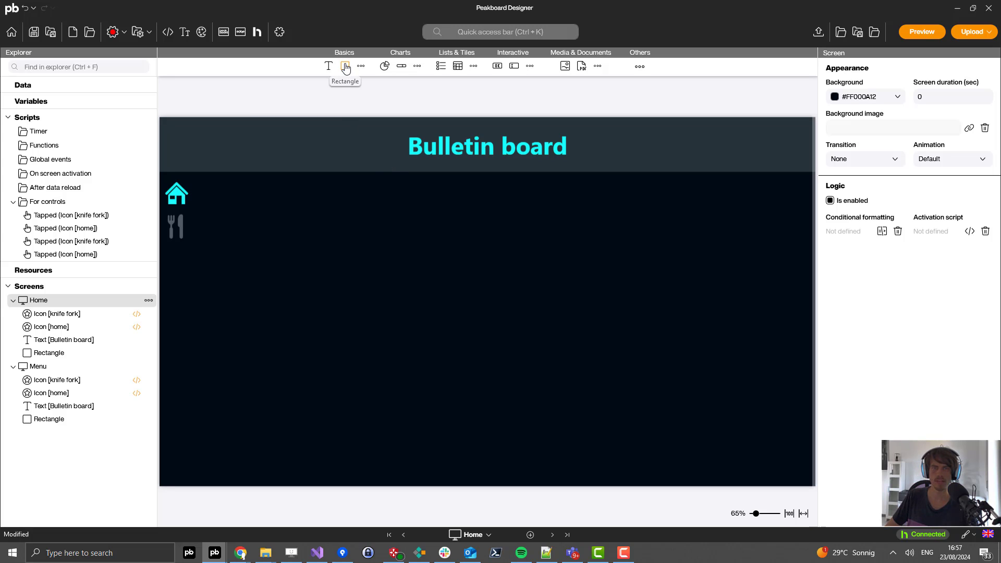
Step: Add a rounded rectangle panel beside the icons and give it the title 'News'
left_click_drag(345, 68, 426, 295)
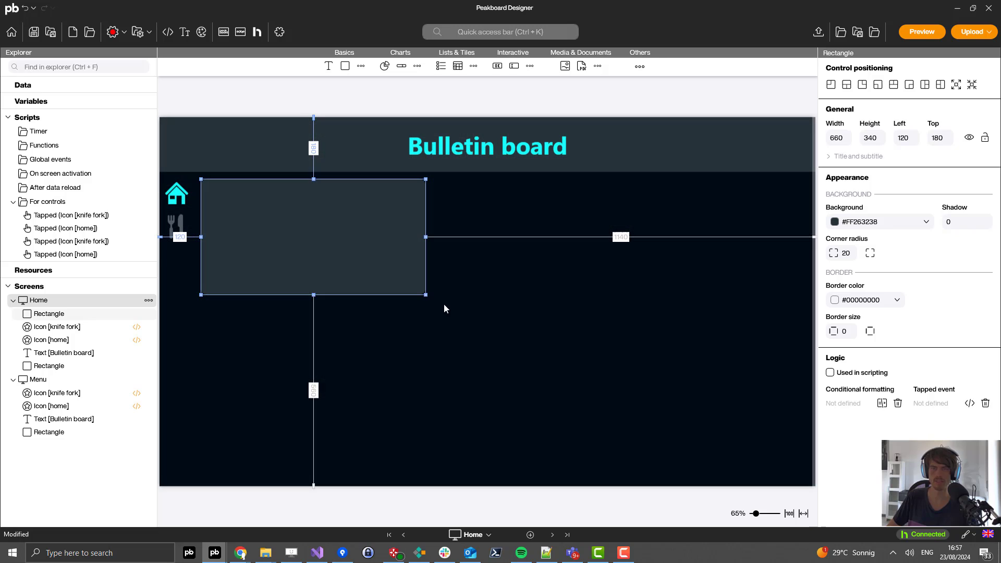
left_click(831, 158)
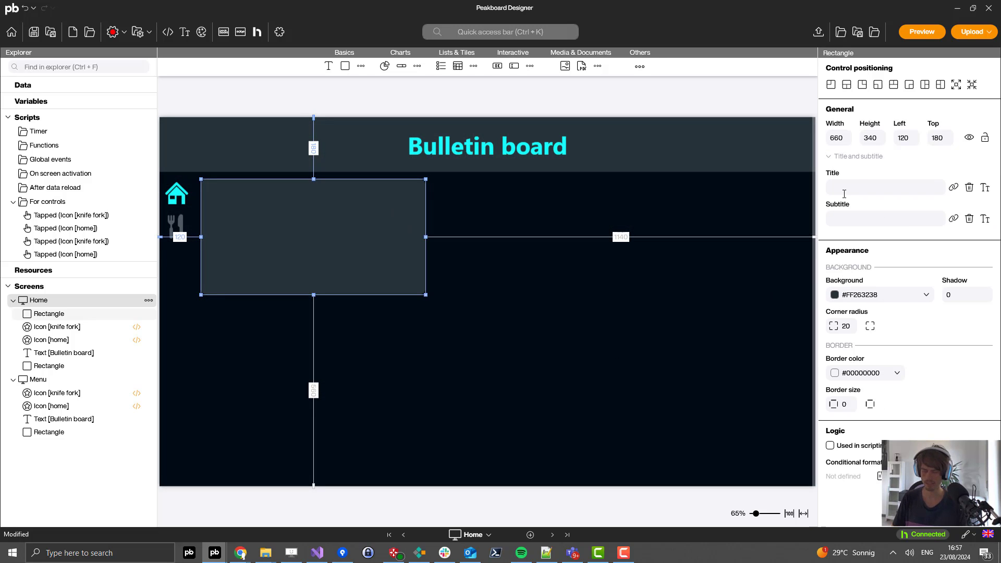
type("News")
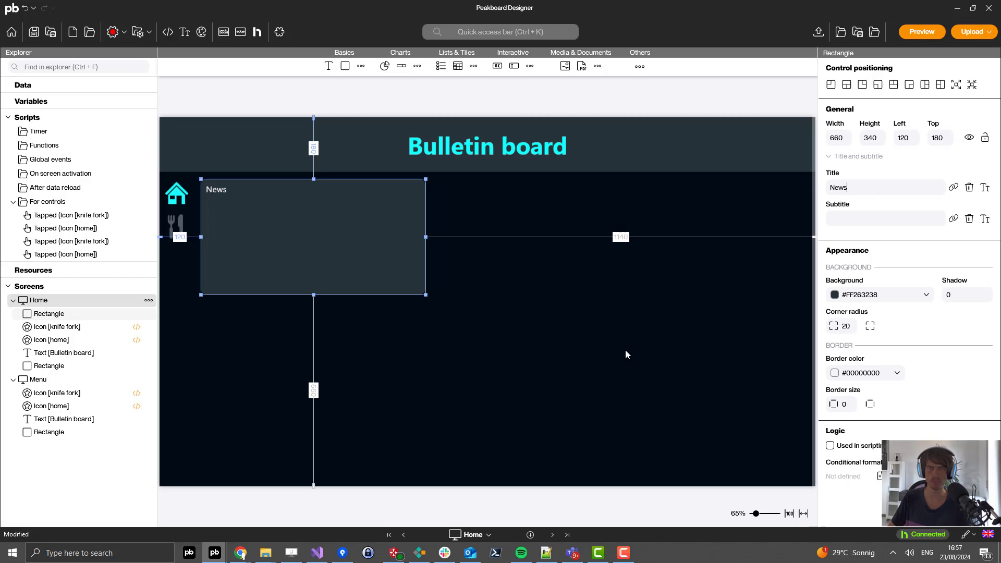
left_click(574, 335)
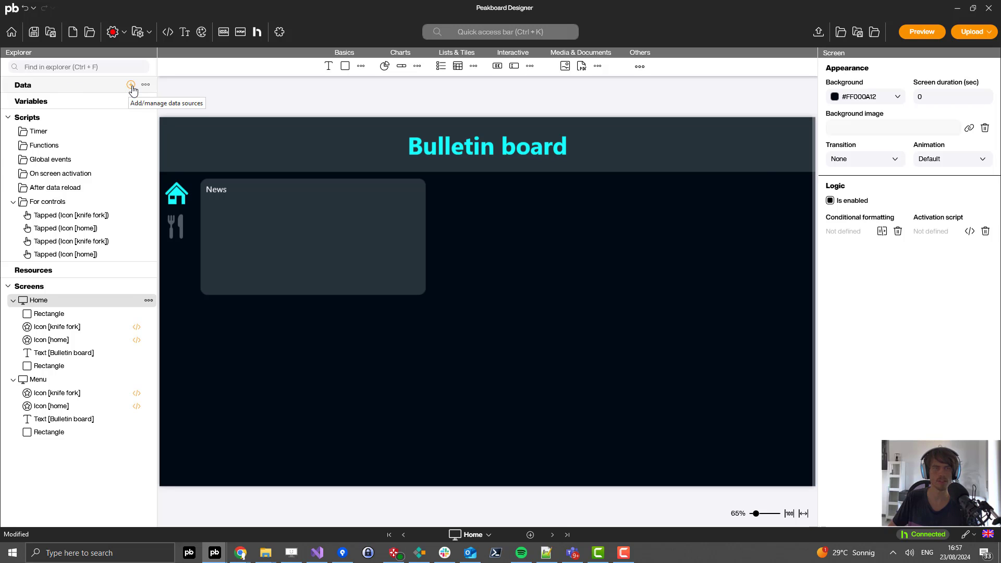
Step: Add an Excel data source named News with SharePoint as its source type
left_click(131, 85)
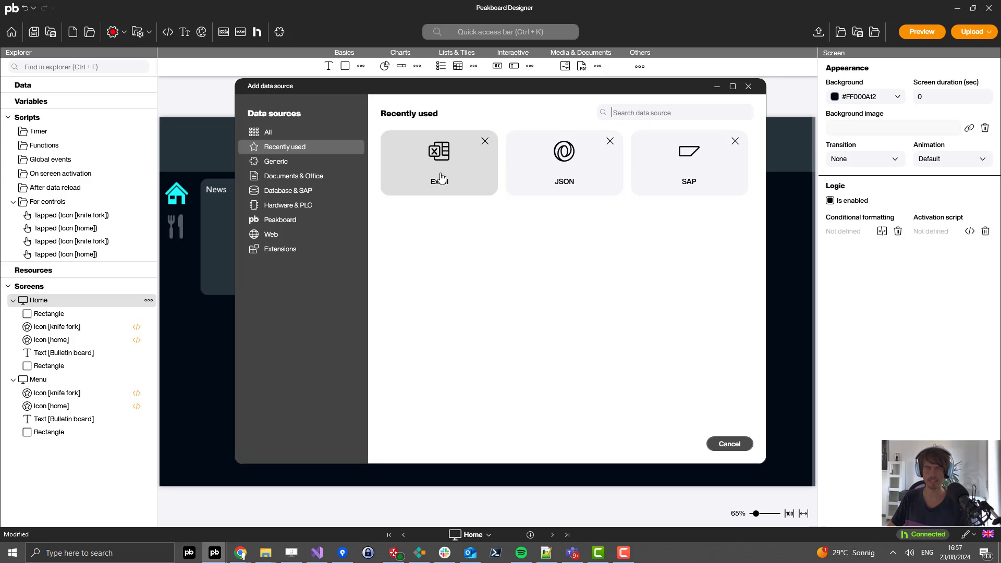
left_click(428, 187)
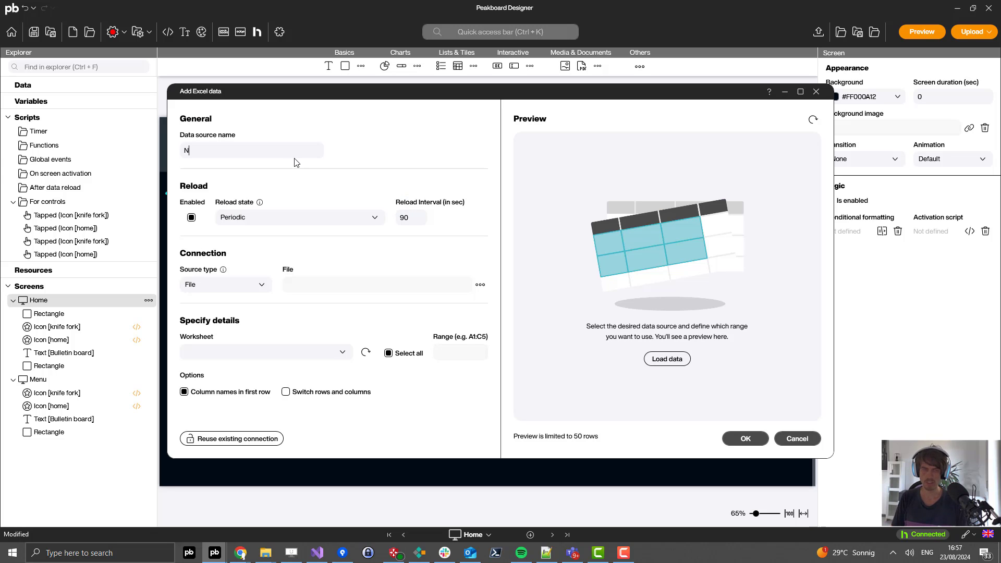
left_click(252, 286)
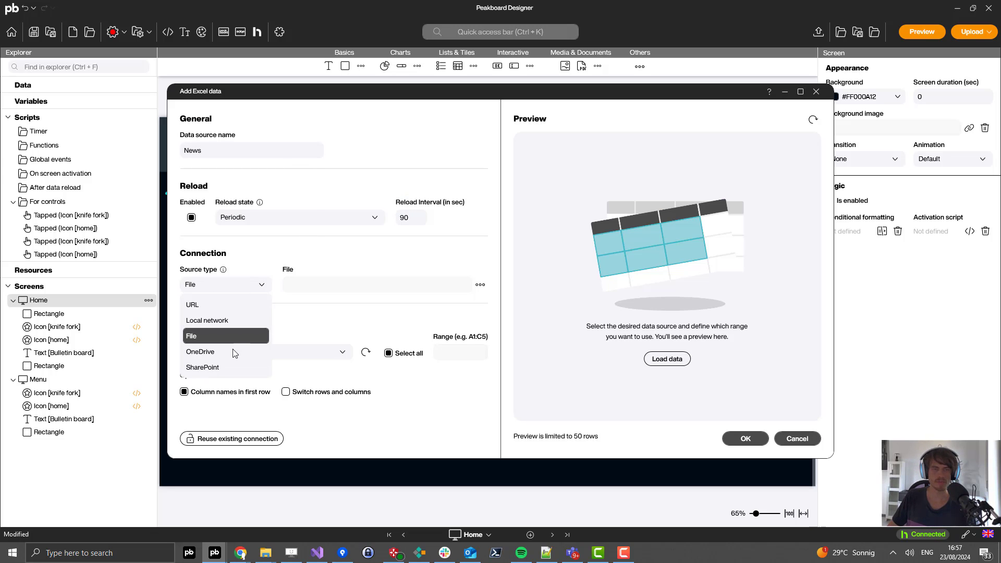
left_click(222, 368)
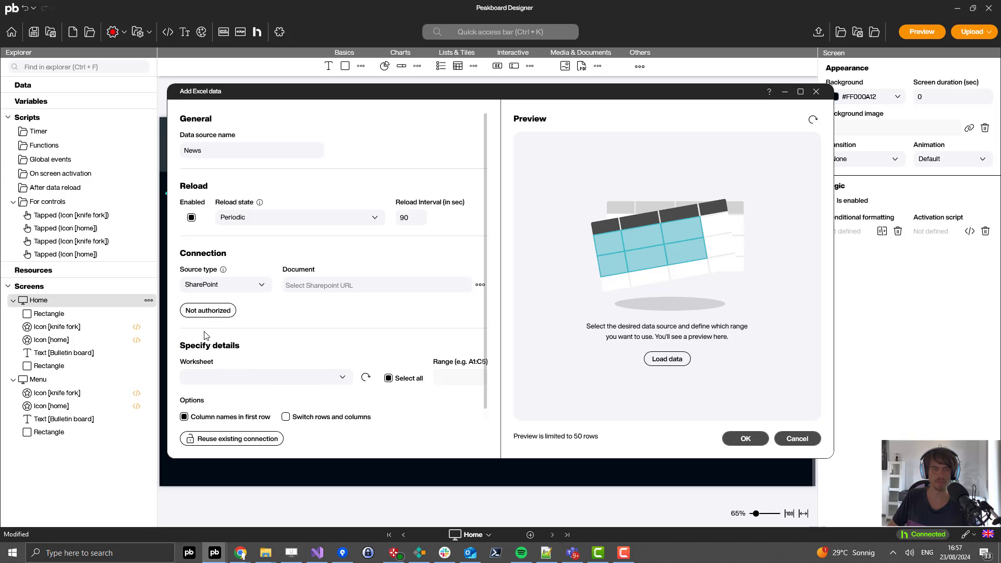
Step: Authorize SharePoint access by signing in with the Microsoft account e-mail and password
left_click(224, 311)
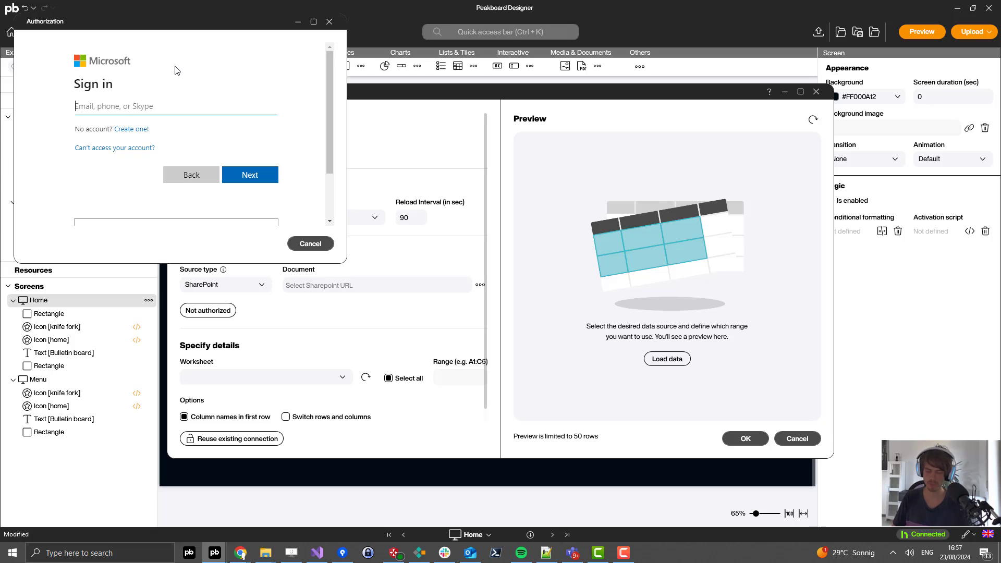
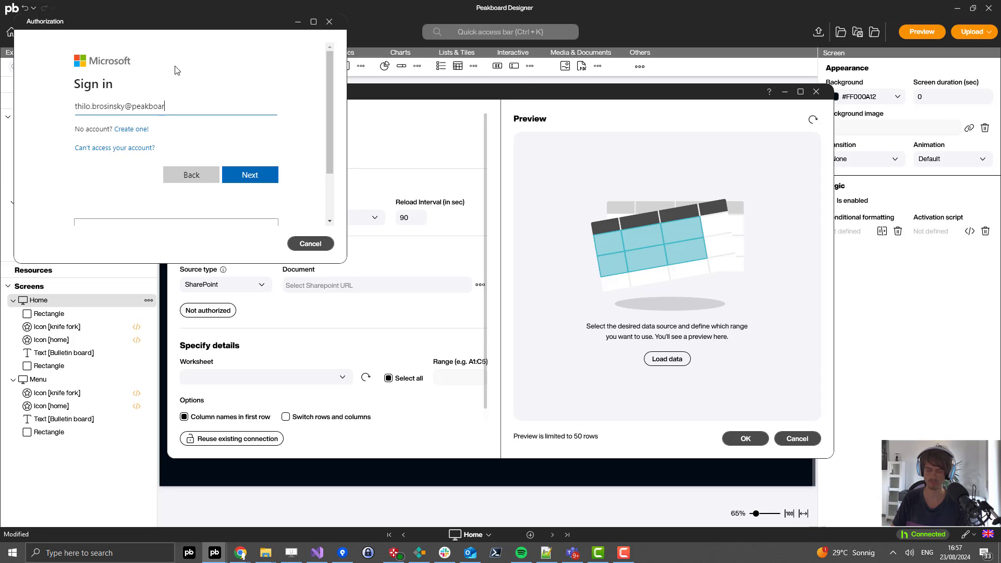
key("Return")
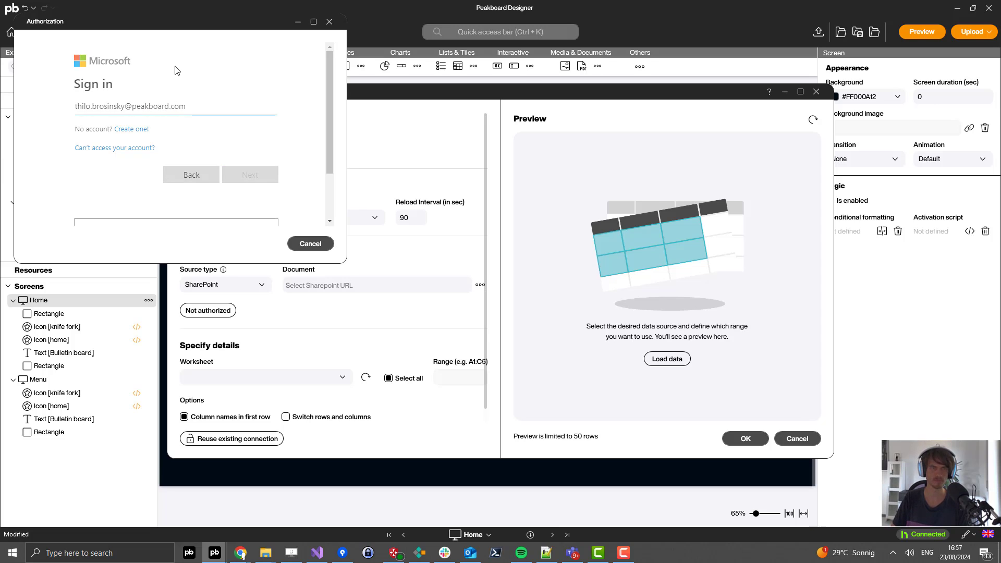
type("•••")
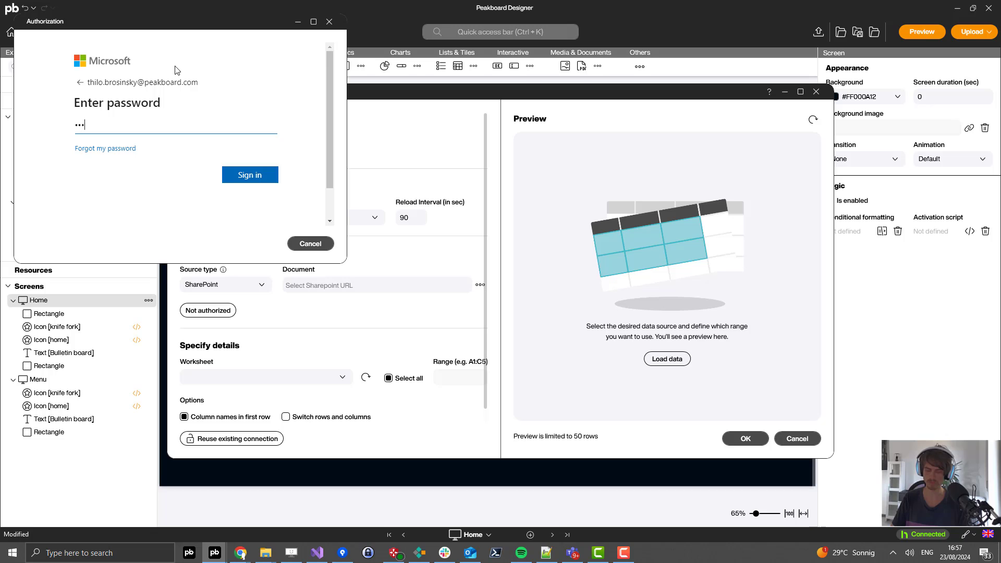
type("•••••")
key("Return")
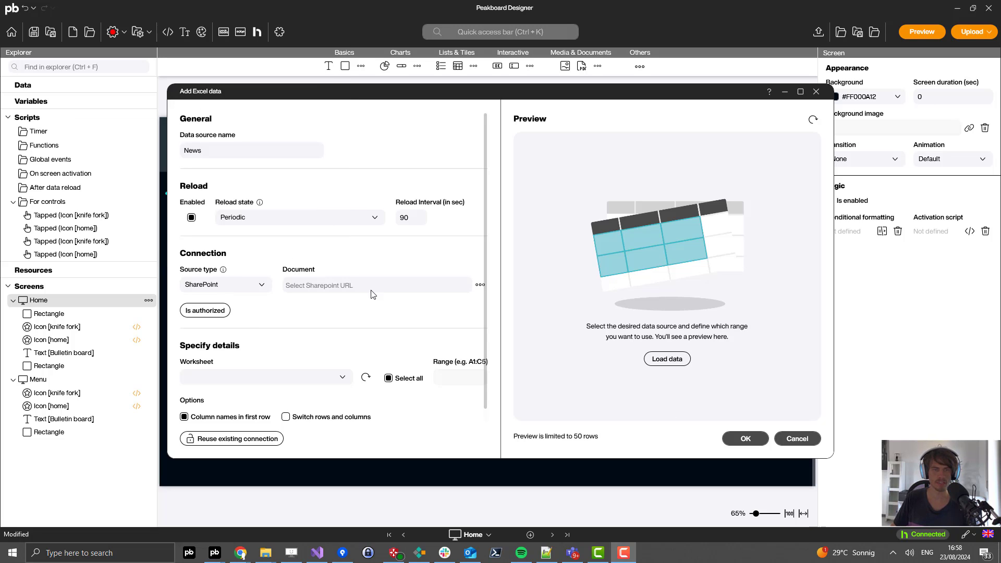
Step: Pick News.xlsx from PeakboardPublic Documents > Youtube, load its worksheets and preview Tabelle1
left_click(480, 284)
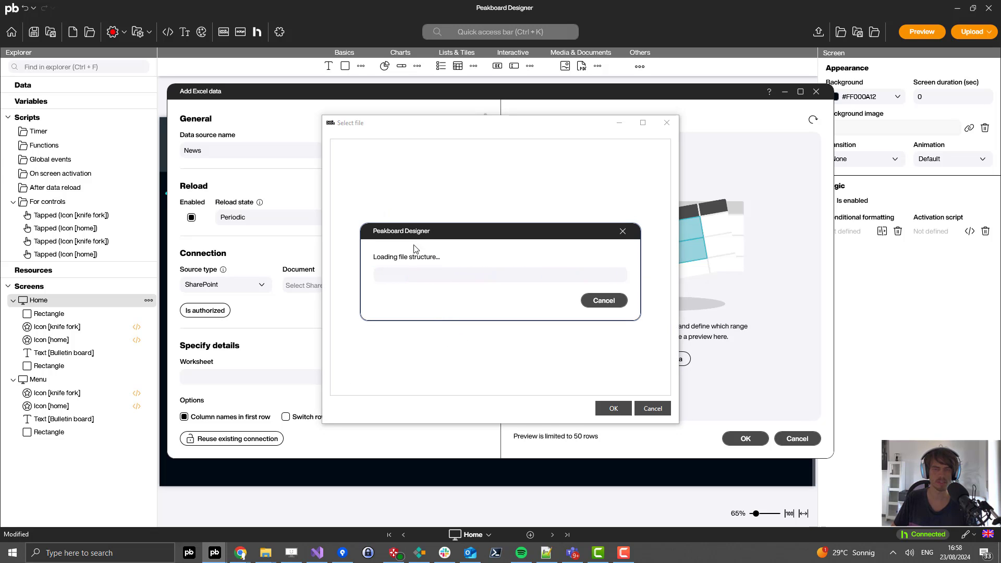
left_click(337, 163)
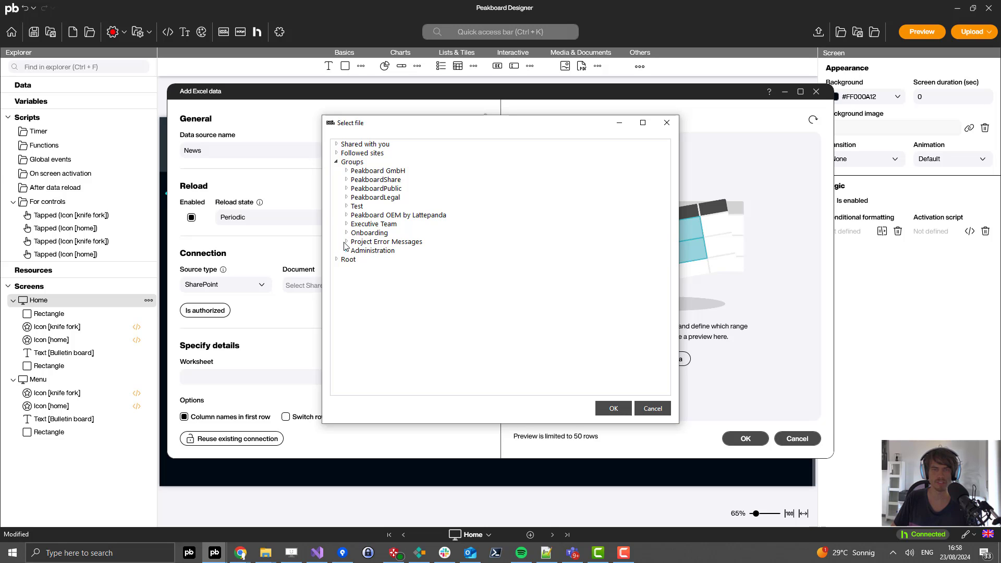
left_click(346, 188)
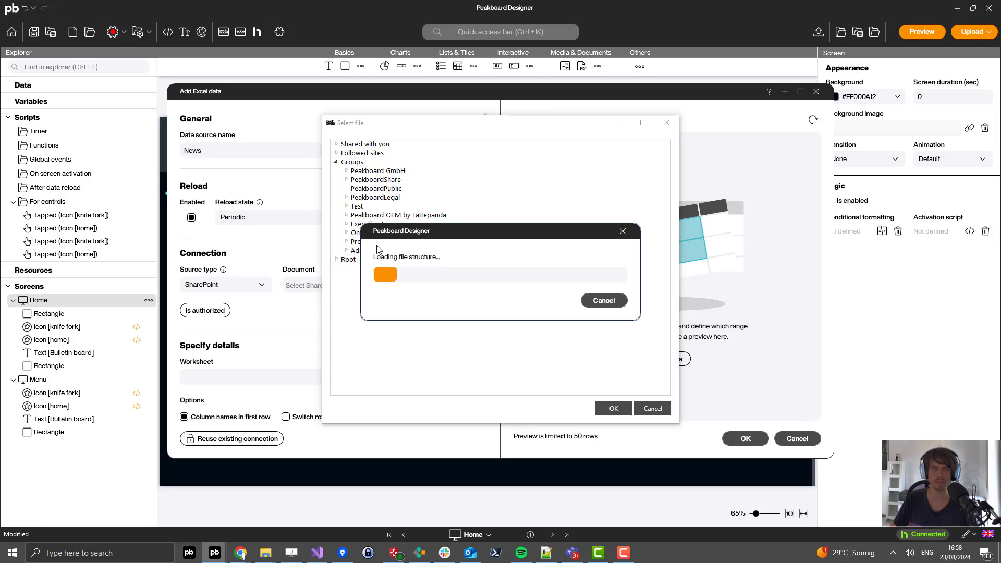
left_click(357, 206)
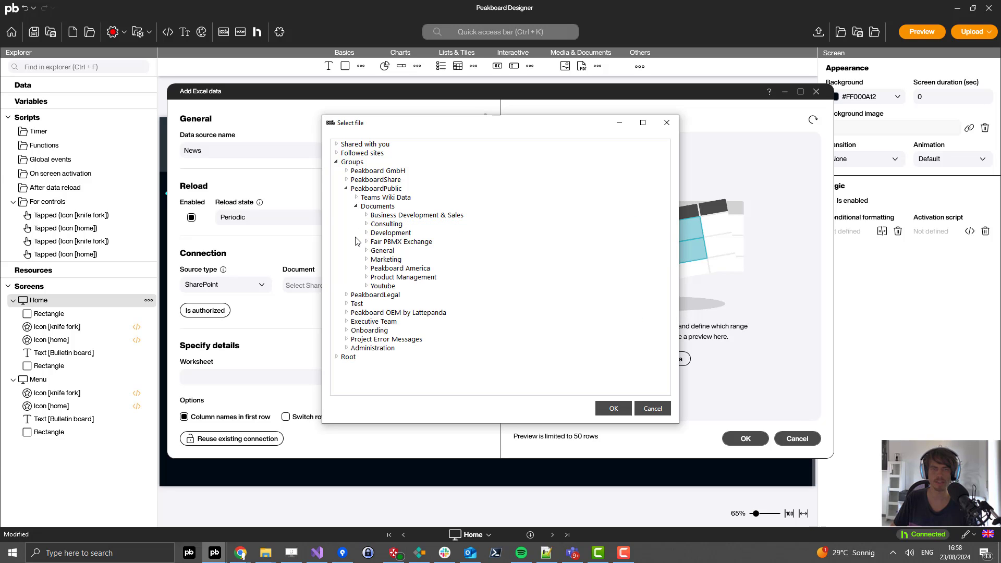
left_click(366, 286)
left_click(397, 296)
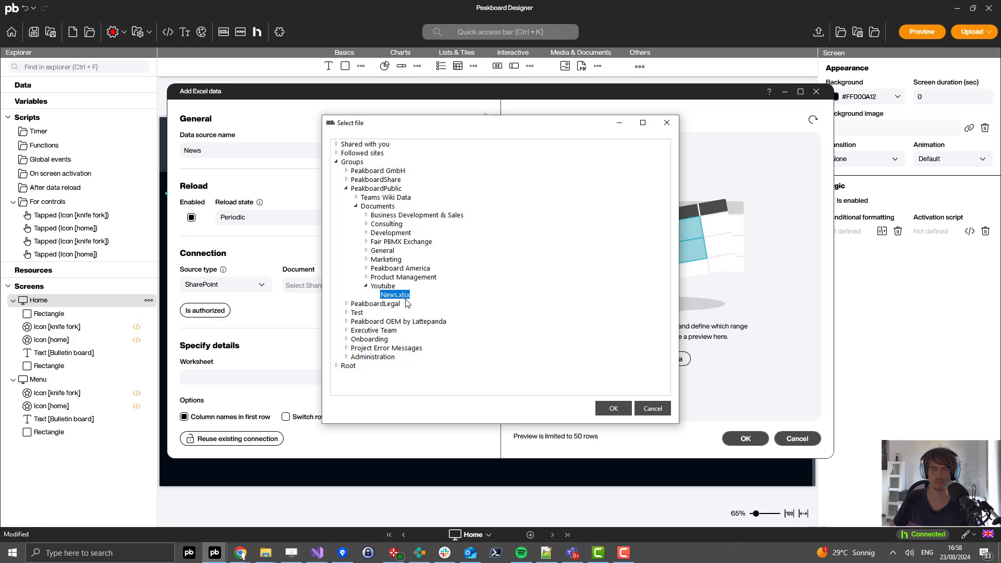
double_click(388, 295)
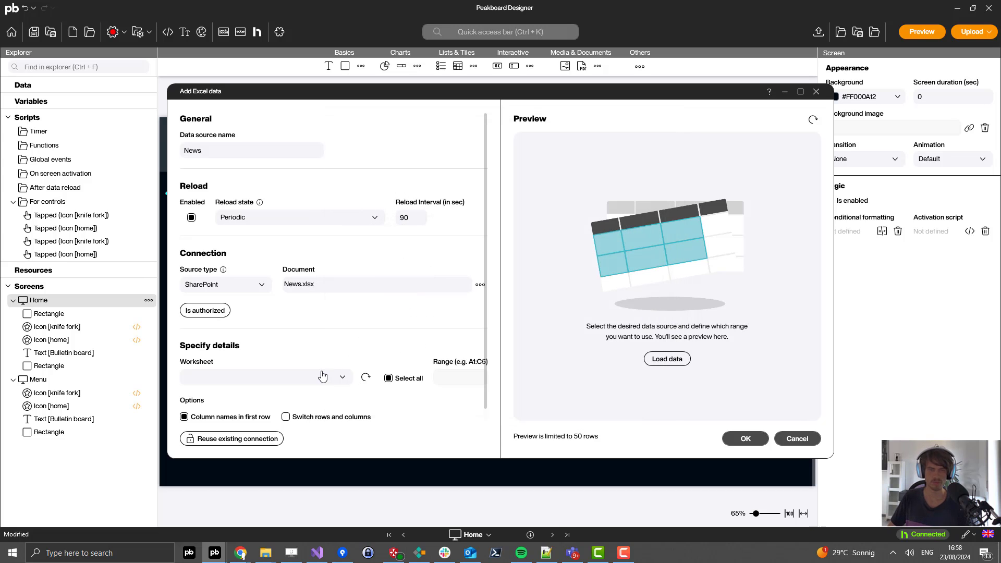
left_click(366, 377)
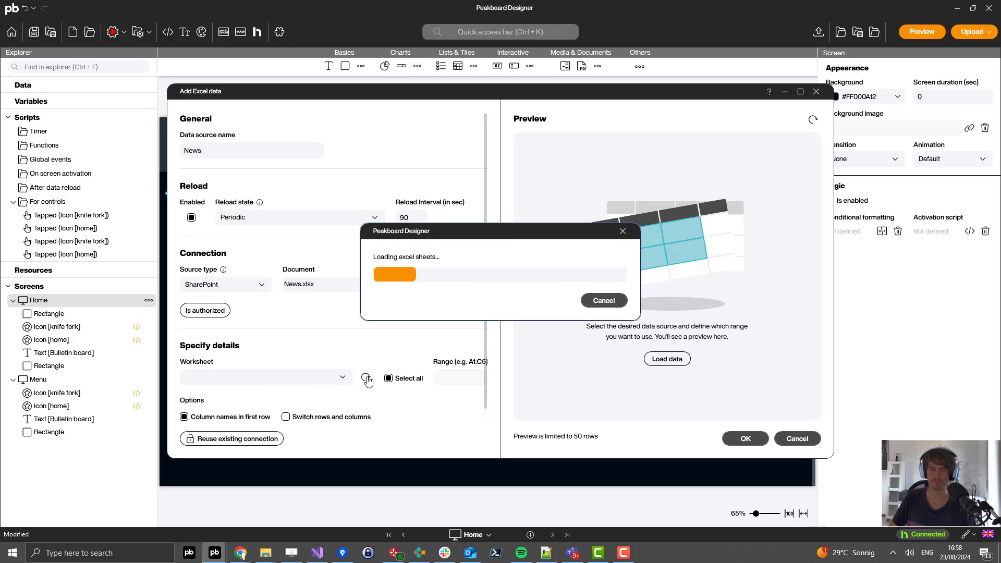
left_click(672, 360)
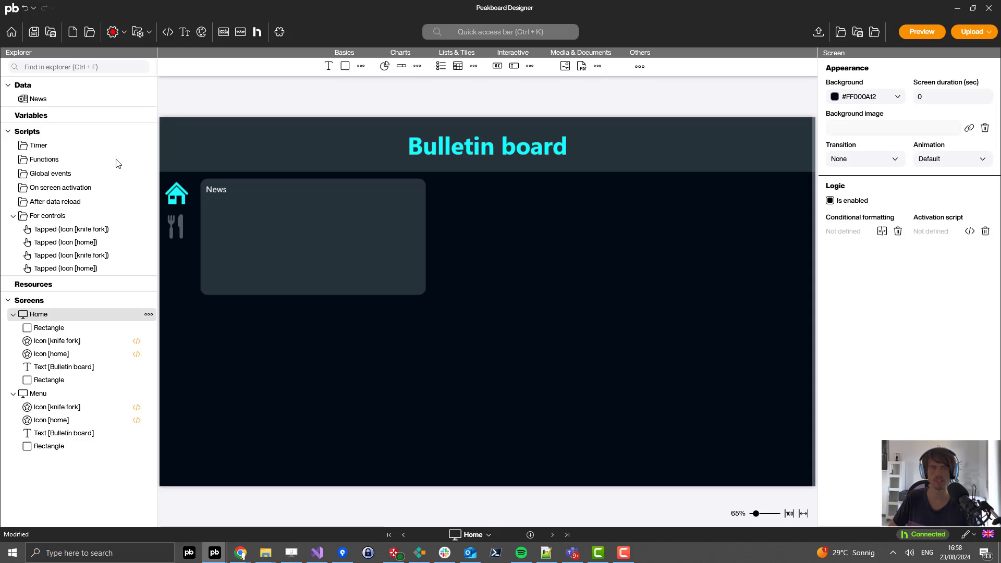
Step: Add a text element sized to fill the News tile, centred horizontally and vertically
left_click(328, 66)
left_click(302, 327)
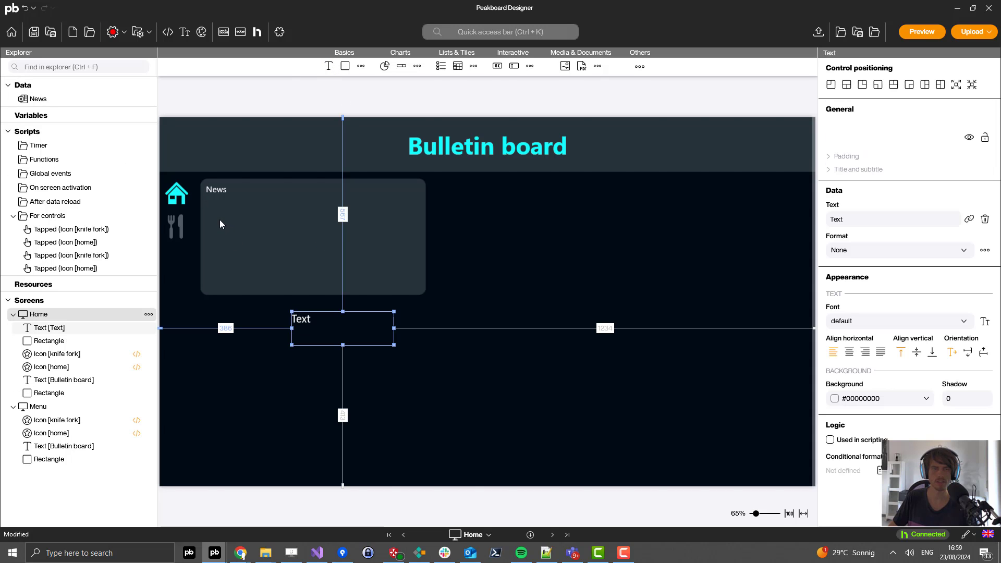
left_click_drag(312, 326, 229, 221)
left_click_drag(307, 239, 419, 289)
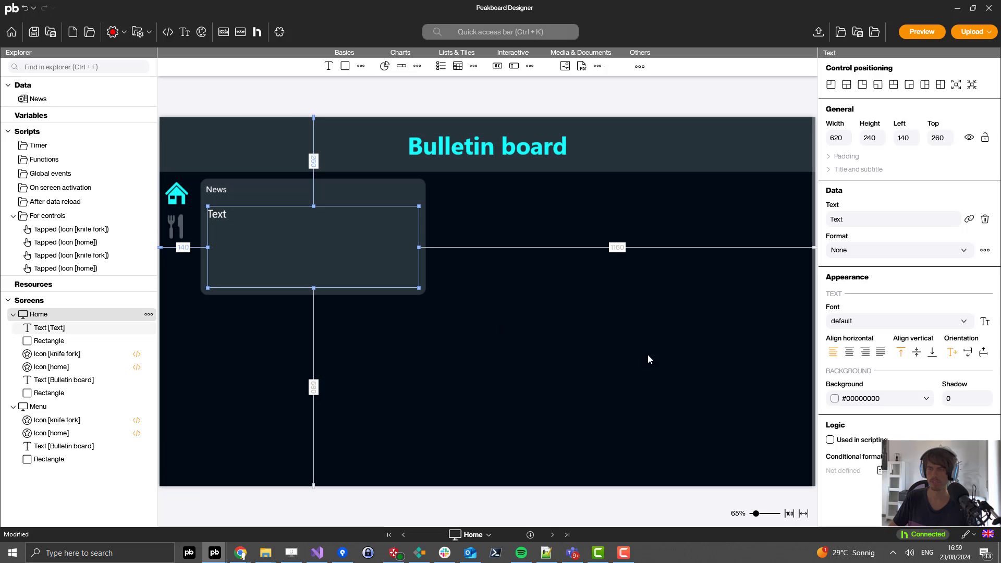
left_click(849, 353)
left_click(916, 352)
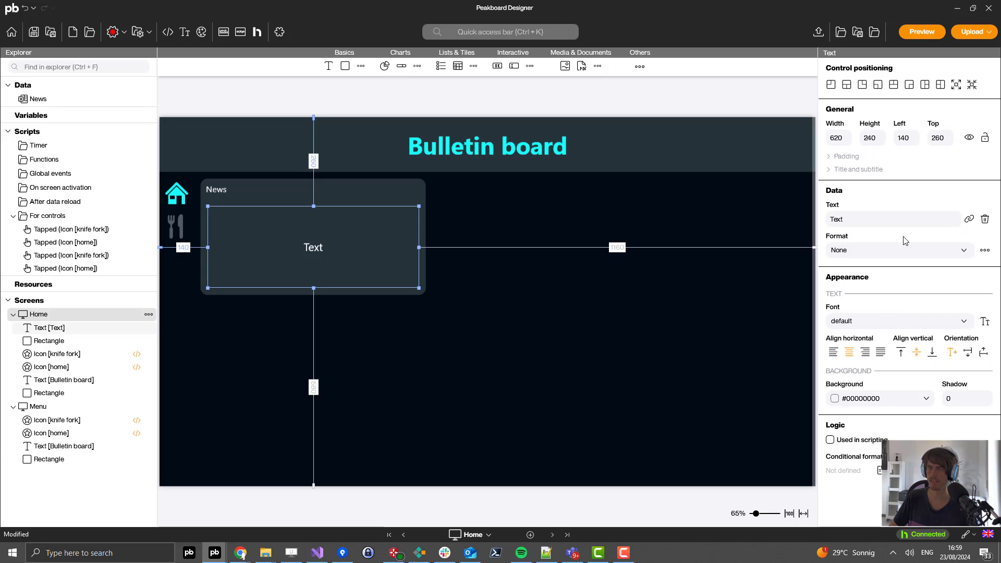
Step: Bind the text to the News data source so the party announcement shows
left_click(968, 220)
left_click(866, 255)
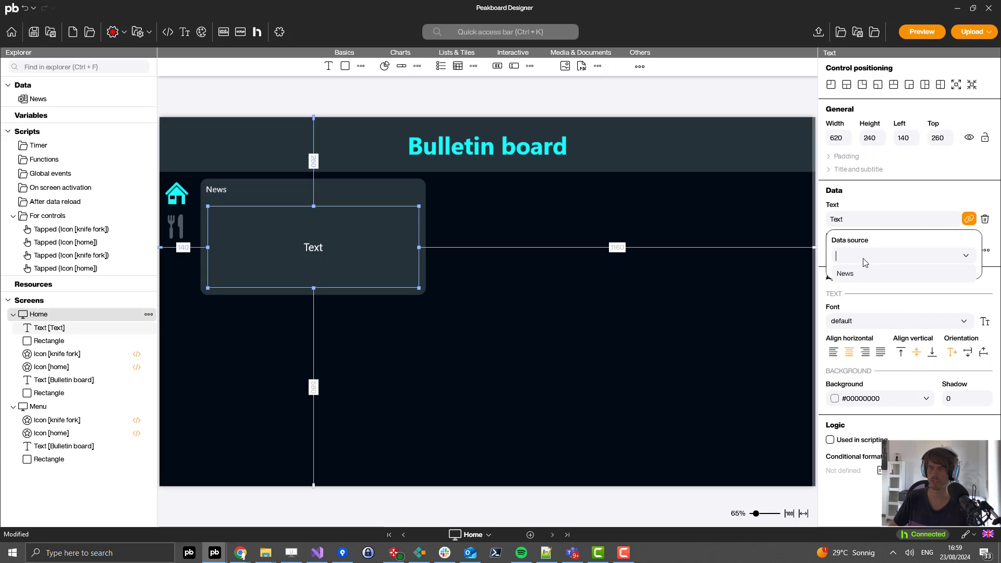
left_click(859, 274)
left_click(470, 346)
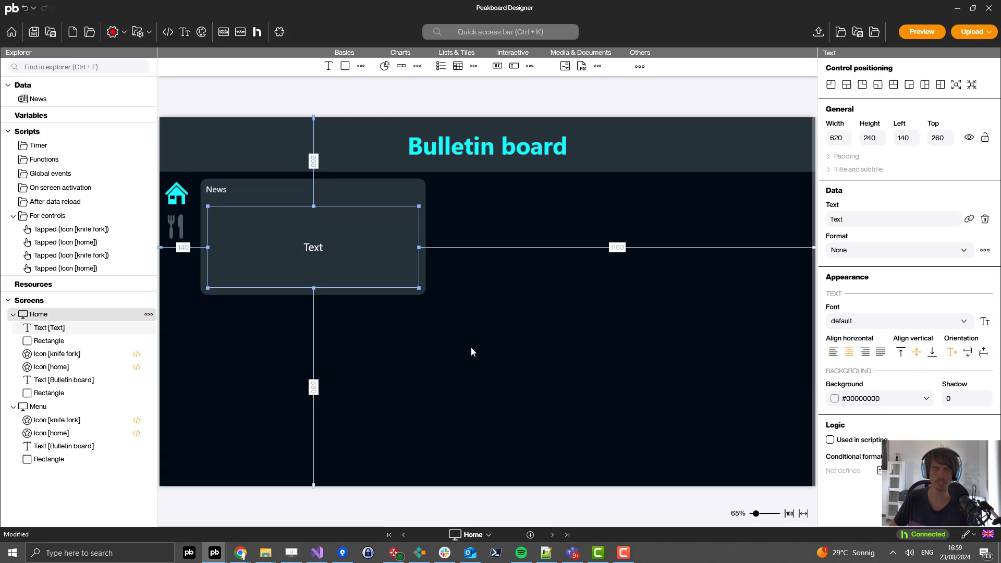
left_click(493, 351)
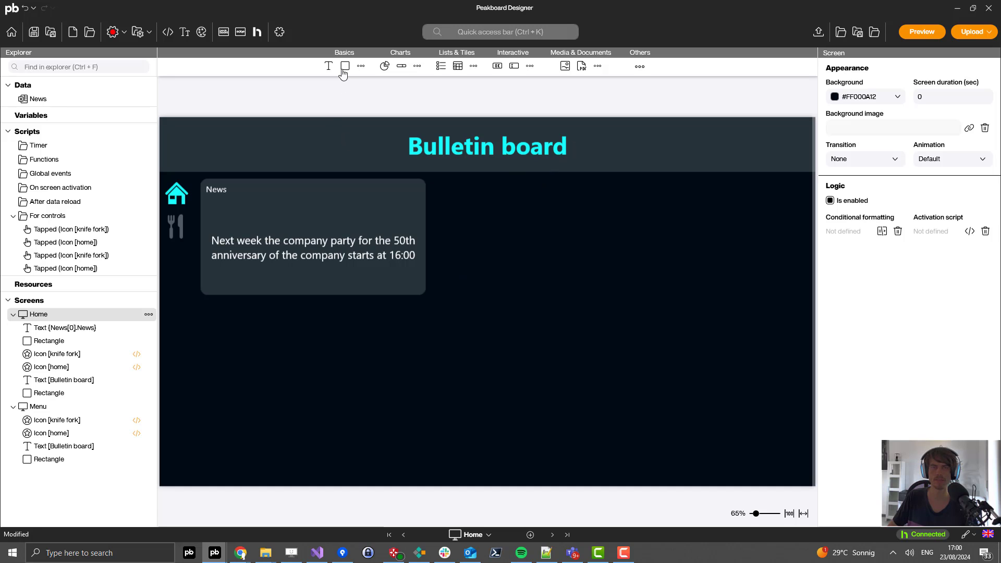
Step: Place a 660 × 520 rounded rectangle below the News tile and title it OEE
left_click_drag(343, 73, 410, 322)
left_click_drag(319, 353, 426, 479)
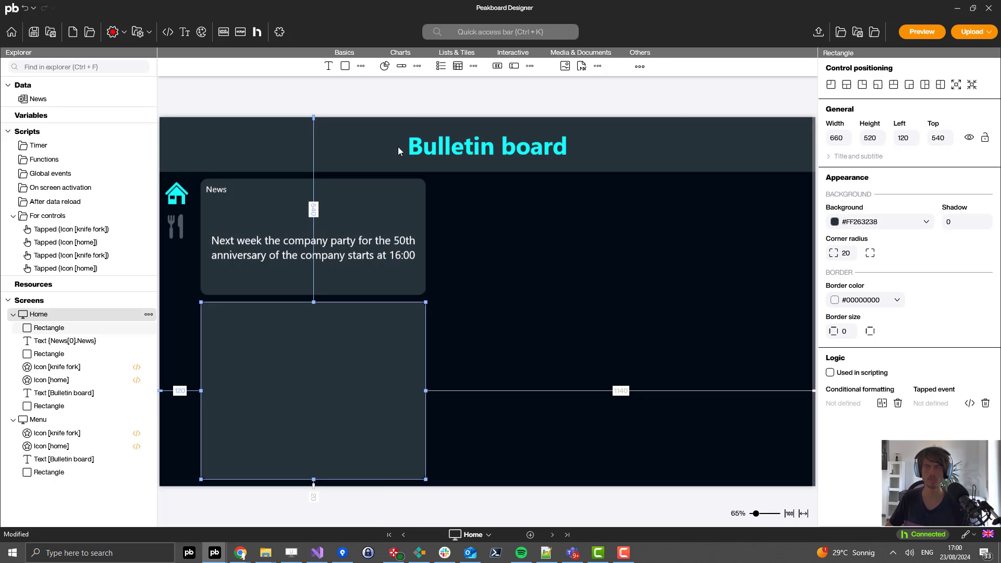
left_click(832, 157)
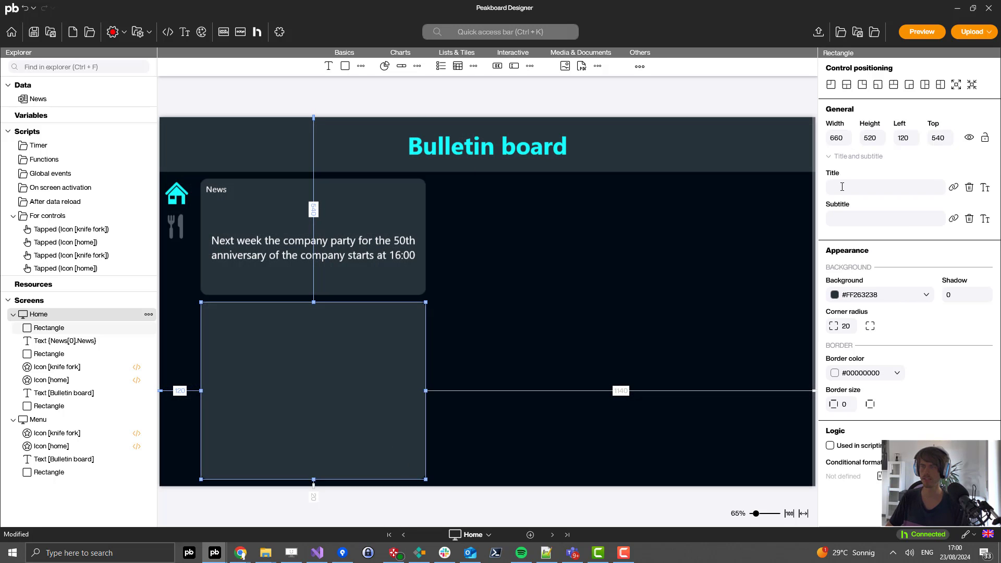
left_click(841, 186)
type("OEE")
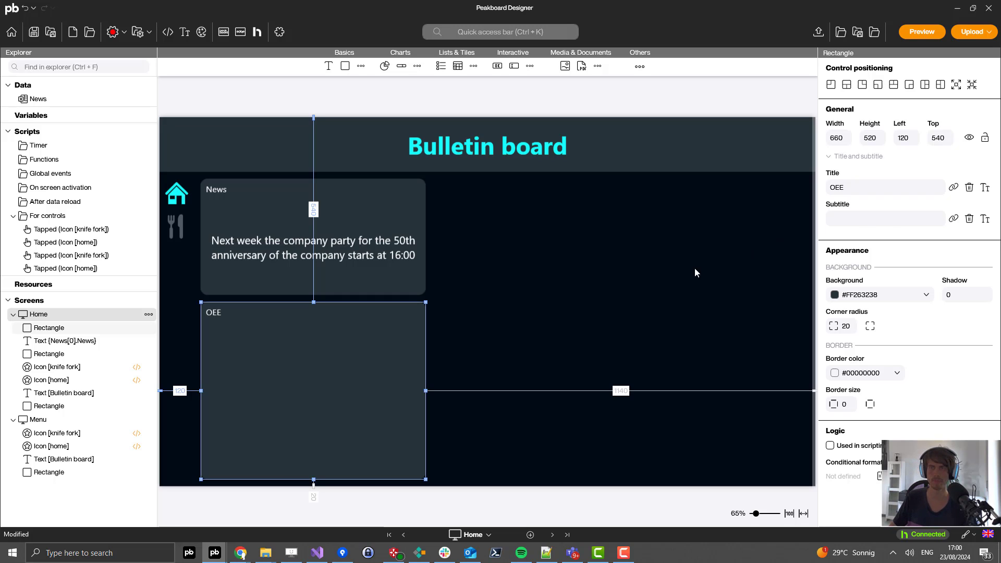
left_click(695, 271)
mouse_move(640, 72)
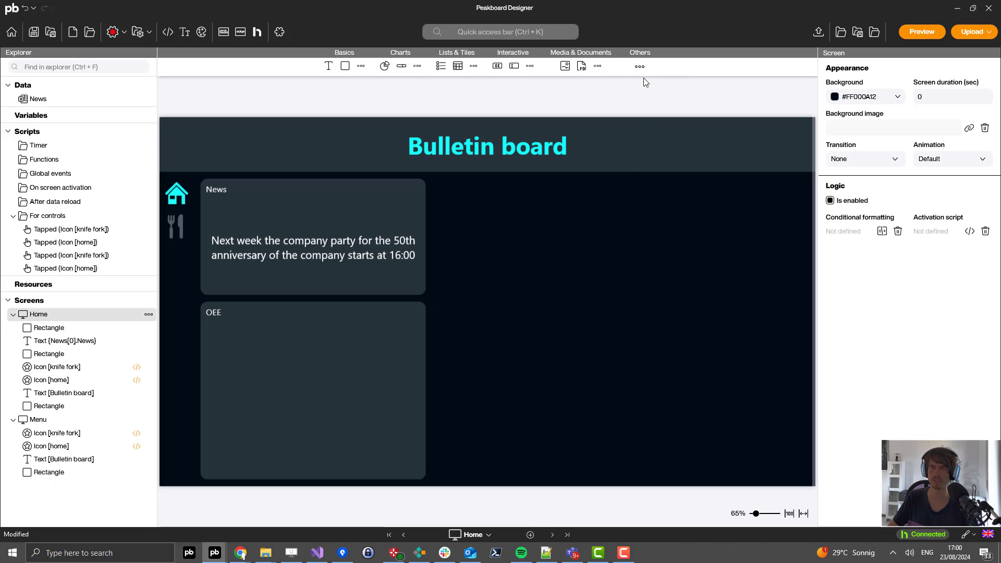
Step: Add a Power BI element showing the OEEYear report, sized 600 × 440 inside the OEE panel
left_click_drag(652, 85, 538, 280)
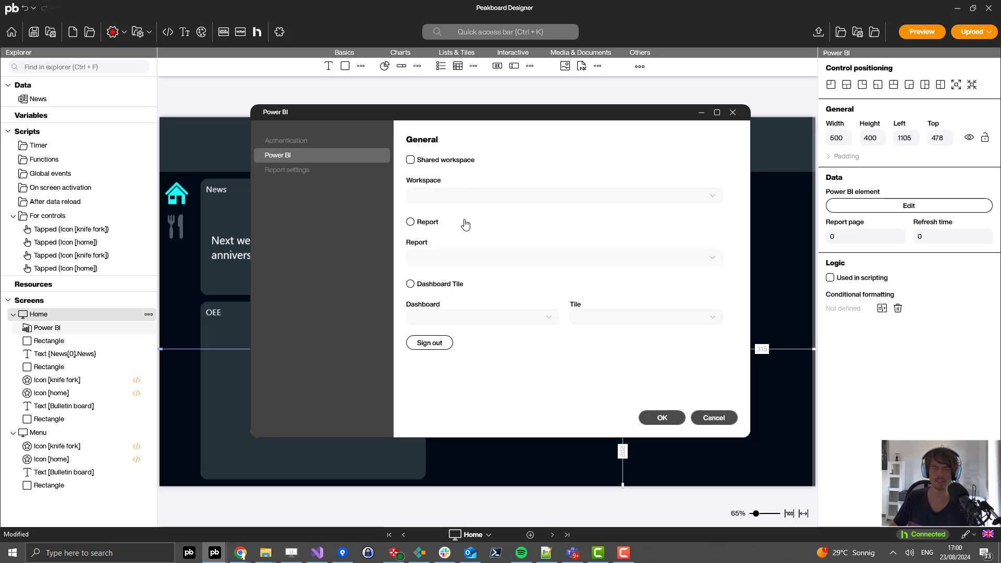
left_click(410, 222)
left_click(419, 258)
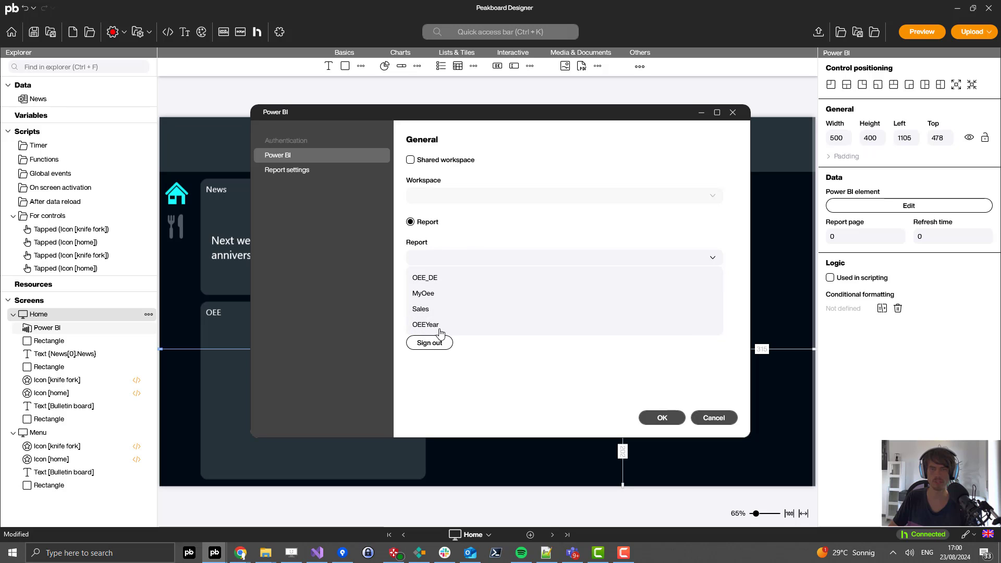
left_click(437, 326)
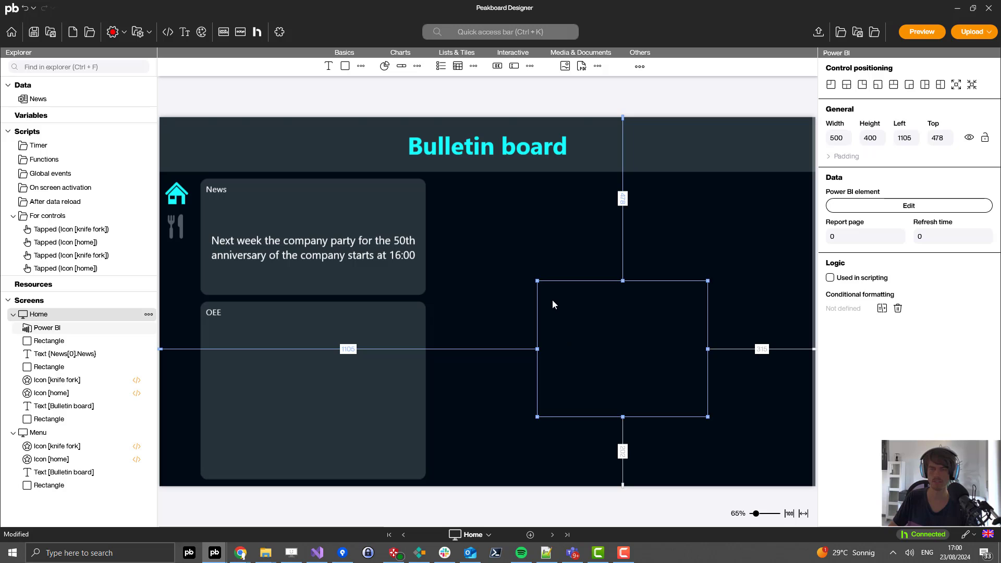
left_click_drag(551, 300, 223, 343)
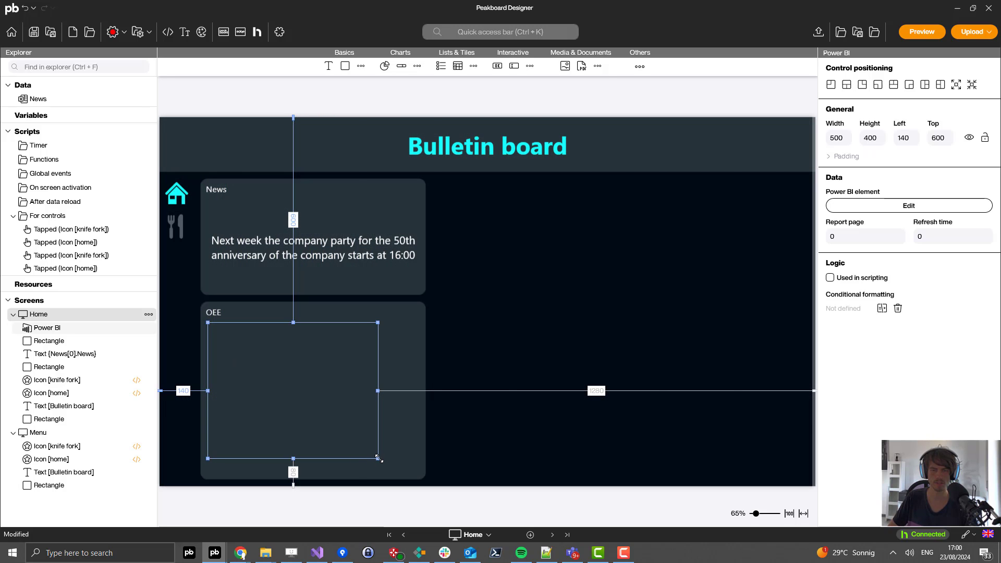
left_click_drag(377, 458, 412, 472)
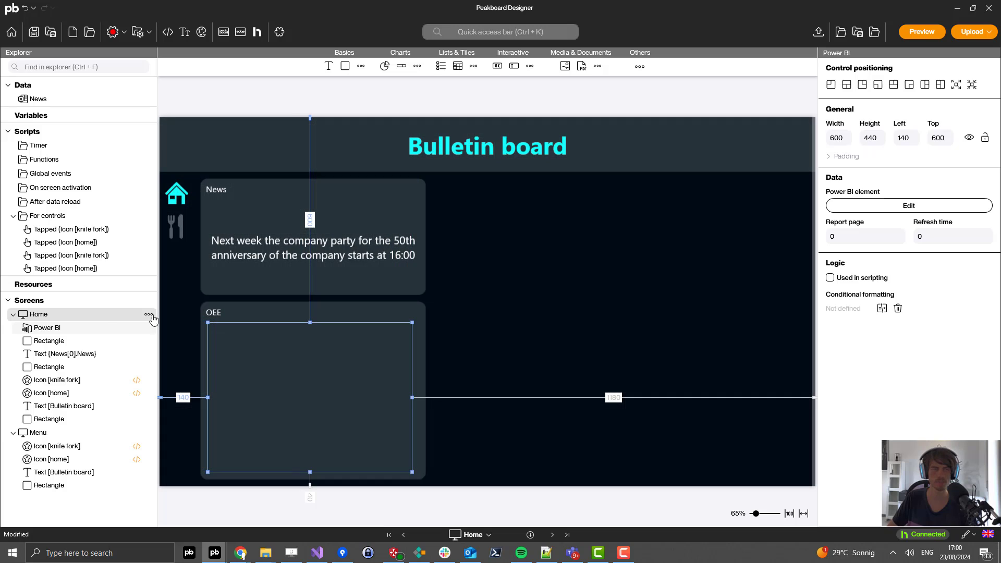
double_click(108, 316)
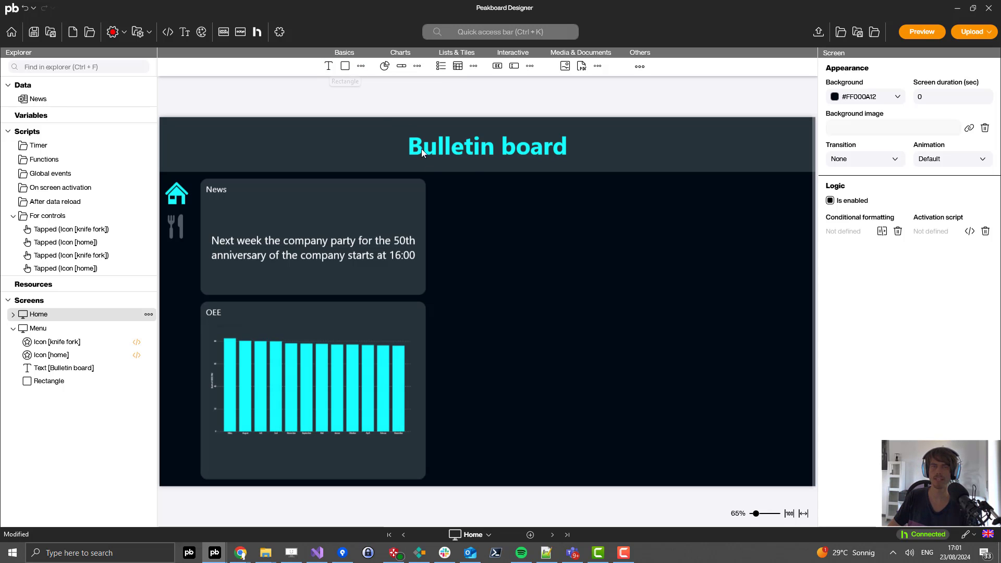
Step: Add a tall rectangle to the right of News and OEE and title it Events
left_click_drag(345, 66, 617, 479)
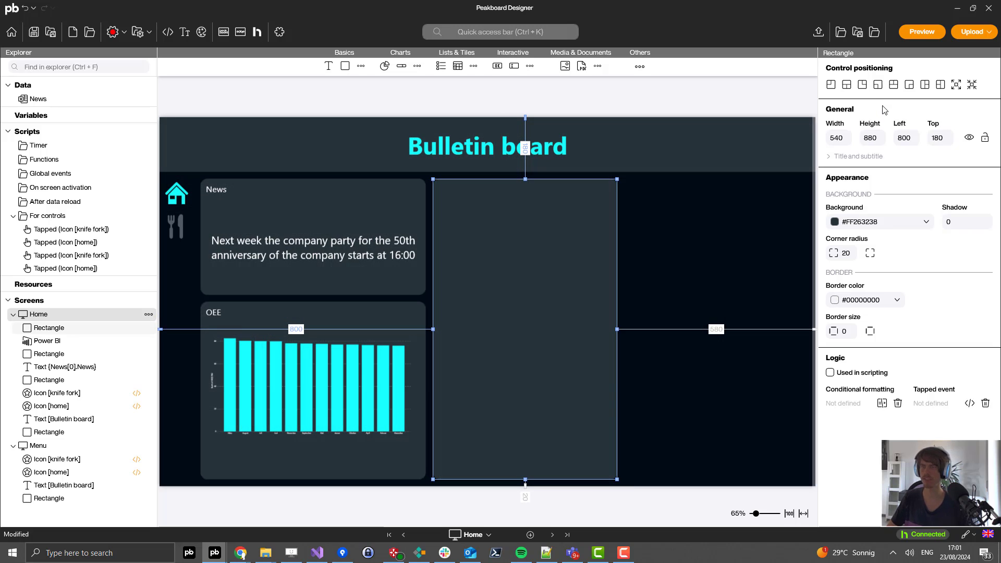
left_click(839, 156)
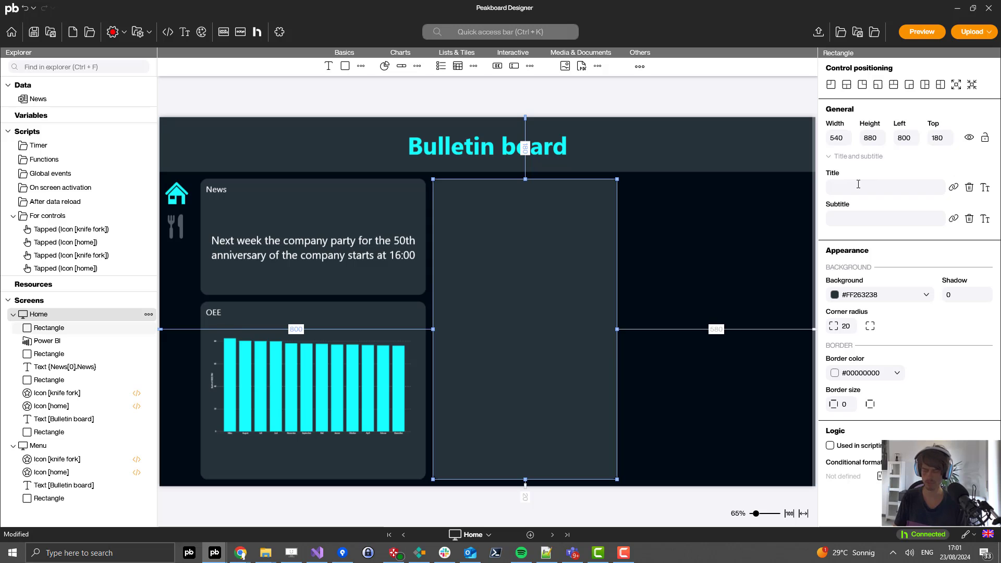
type("Events")
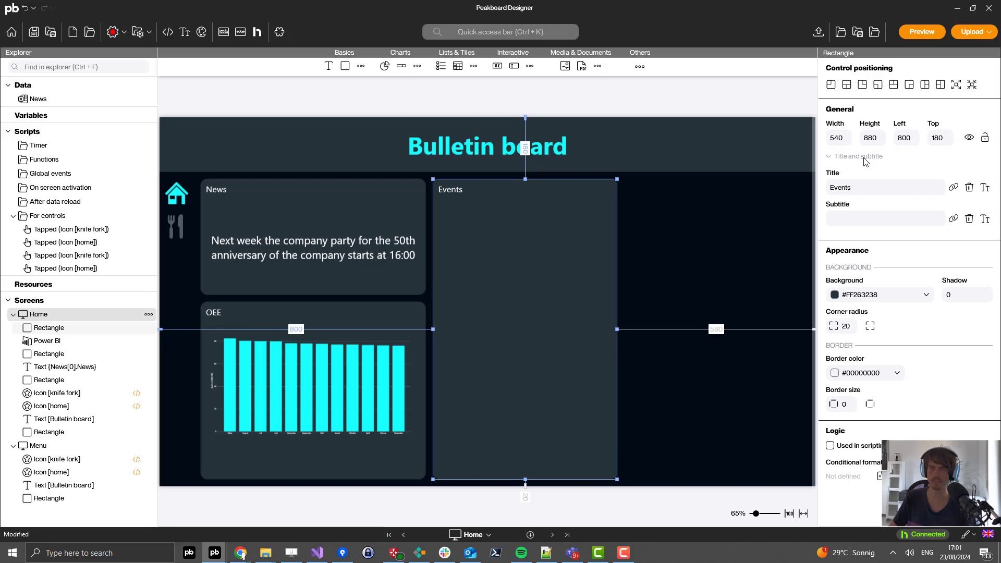
left_click(730, 217)
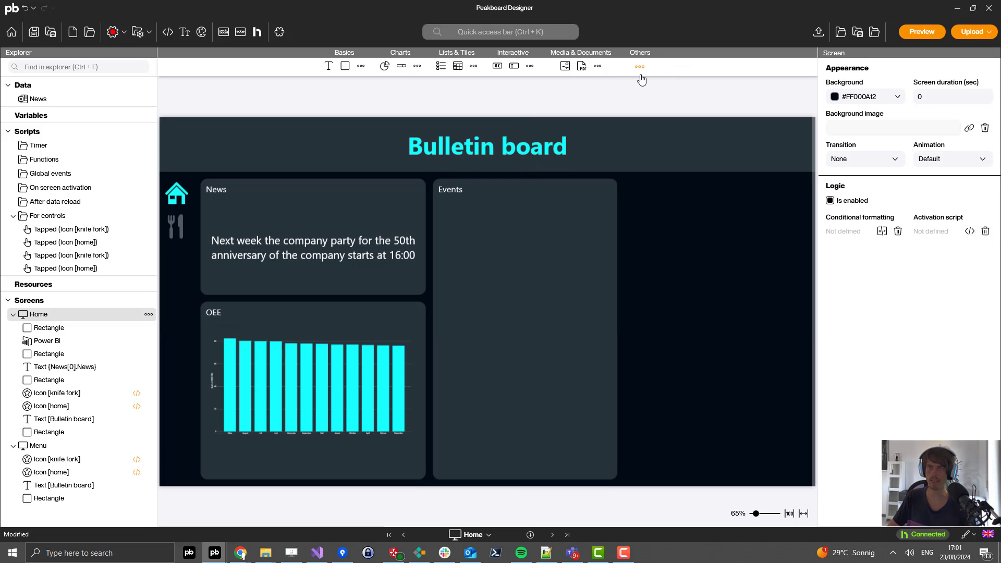
mouse_move(641, 76)
left_click_drag(628, 88, 632, 232)
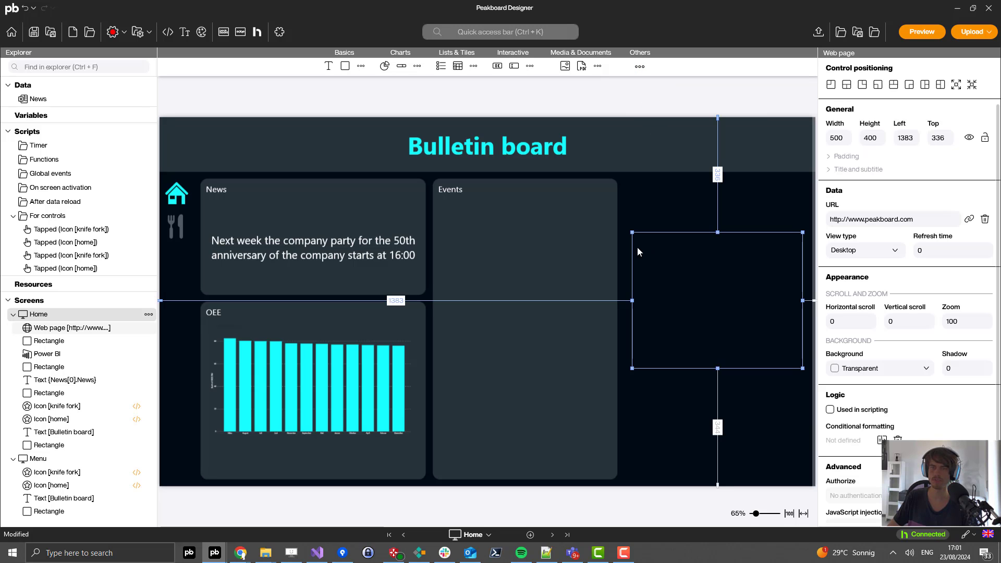
left_click_drag(454, 221, 451, 213)
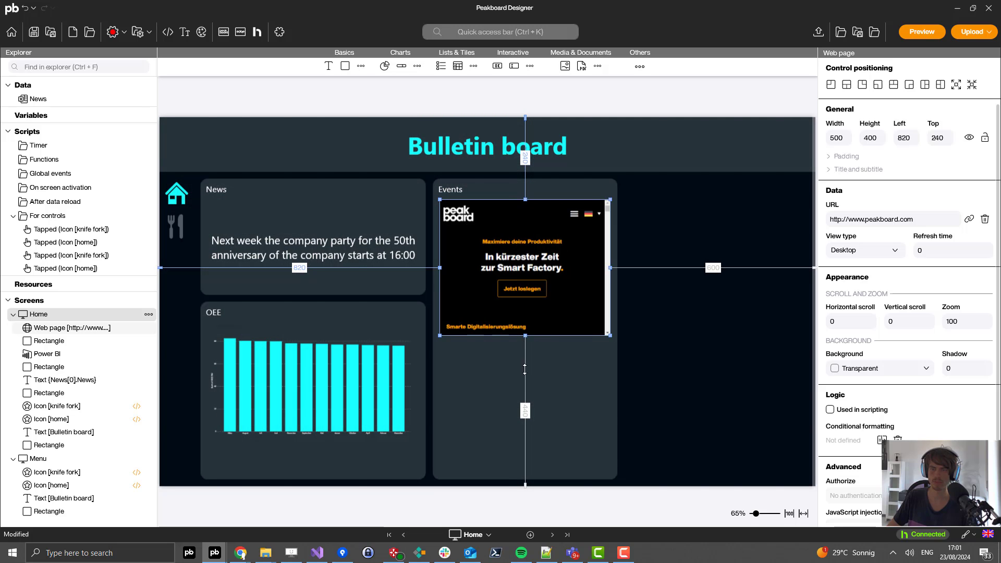
left_click_drag(527, 337, 525, 472)
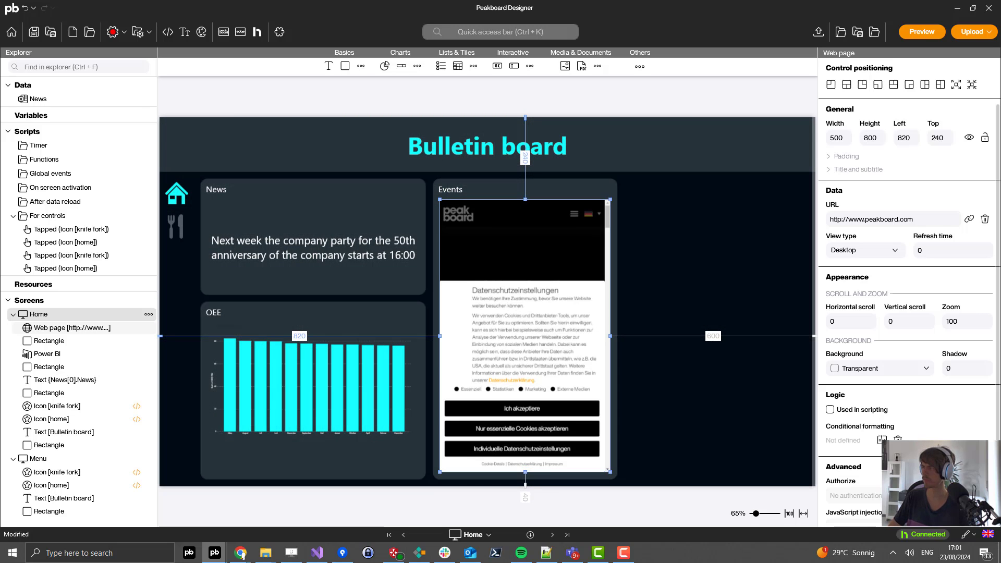